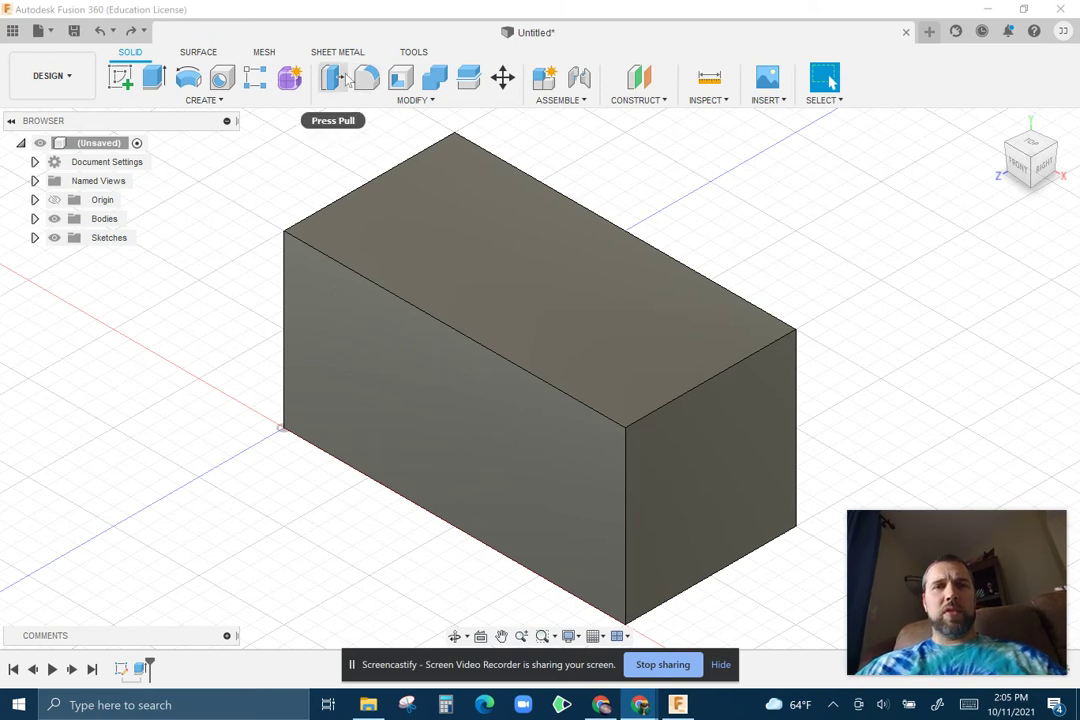
Start a fillet and select the three edges meeting at the front top corner
click(376, 101)
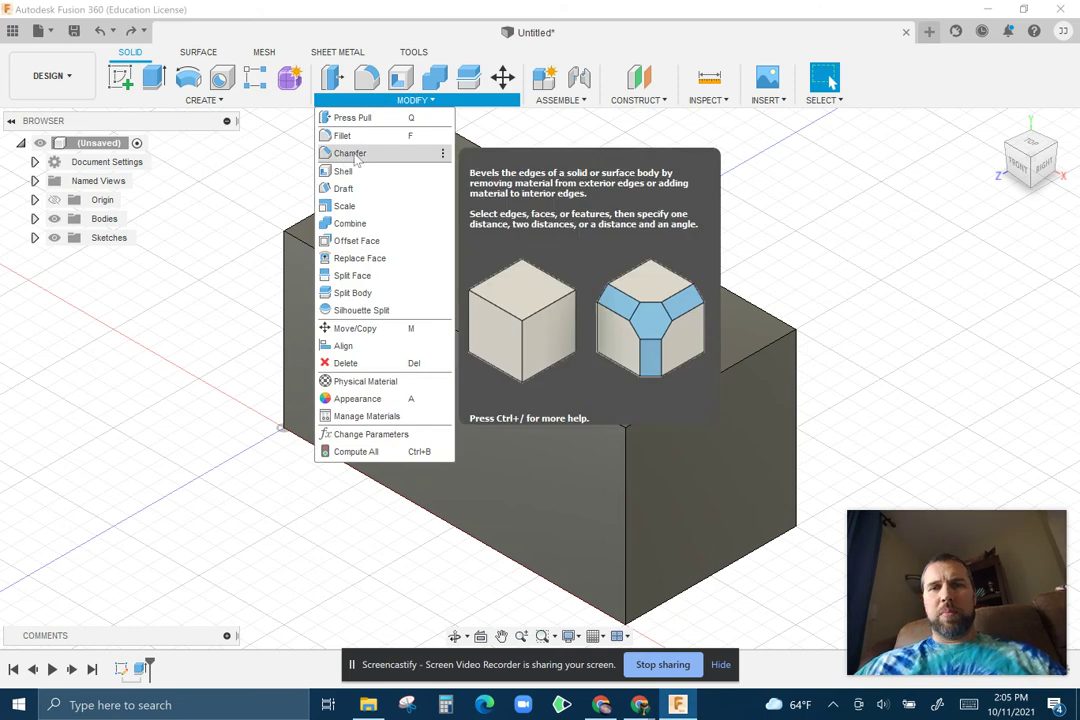
click(188, 272)
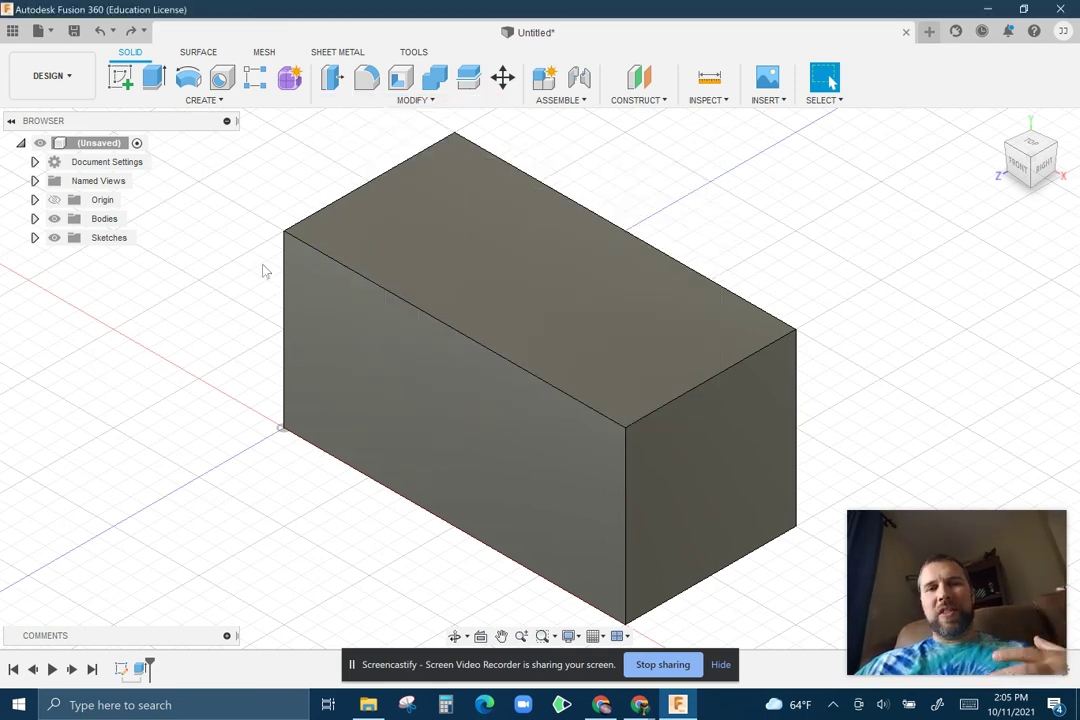
click(367, 78)
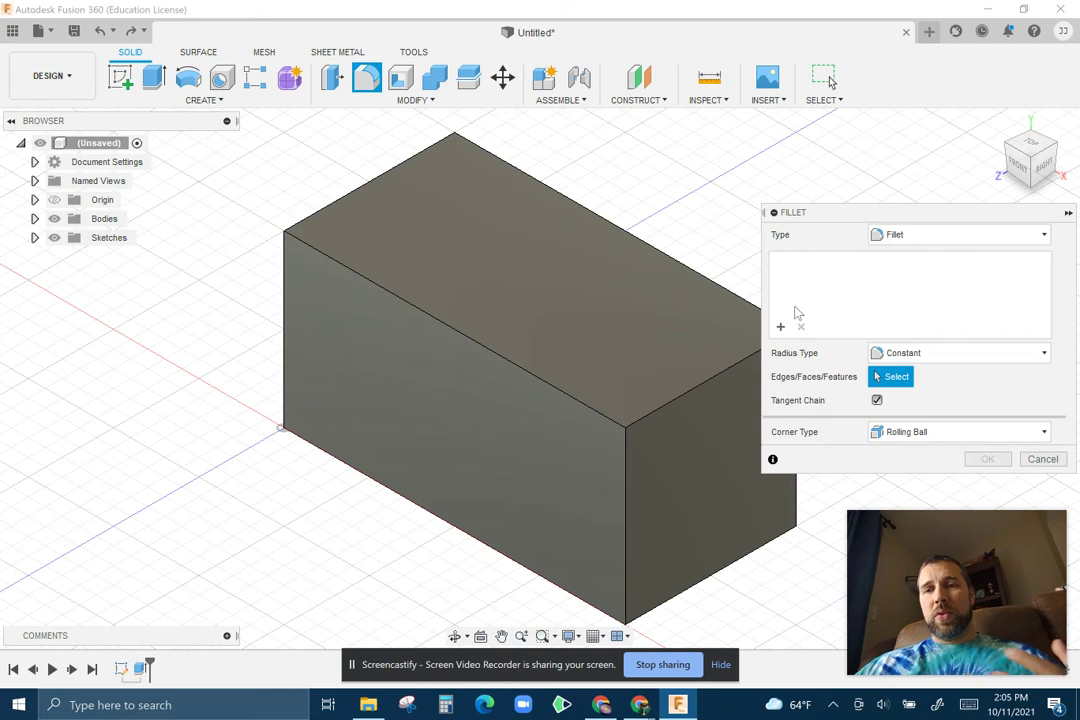
click(675, 402)
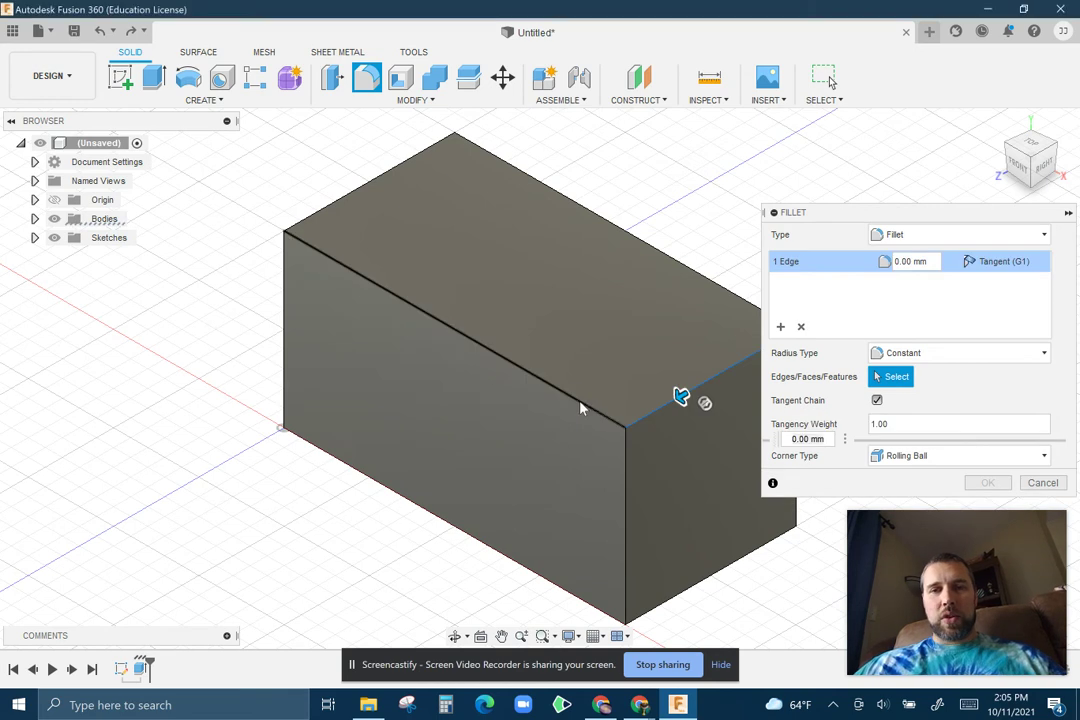
click(580, 407)
click(624, 478)
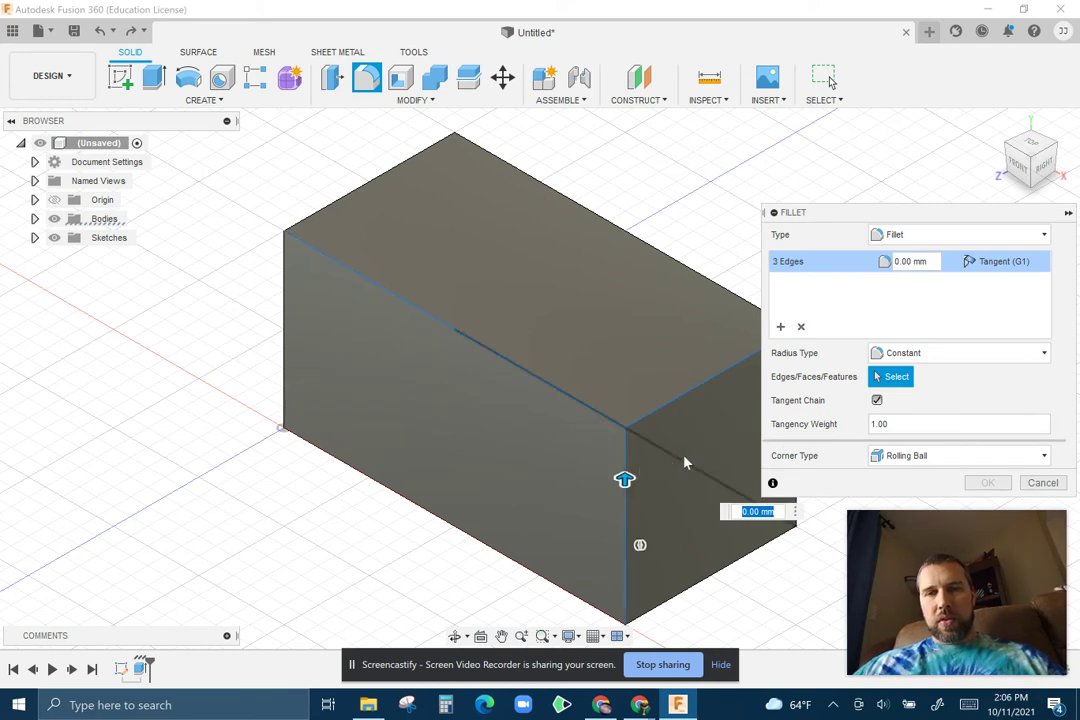
Set the fillet radius to 5 mm and orbit to view the preview from the side
middle_drag(685, 446, 543, 407)
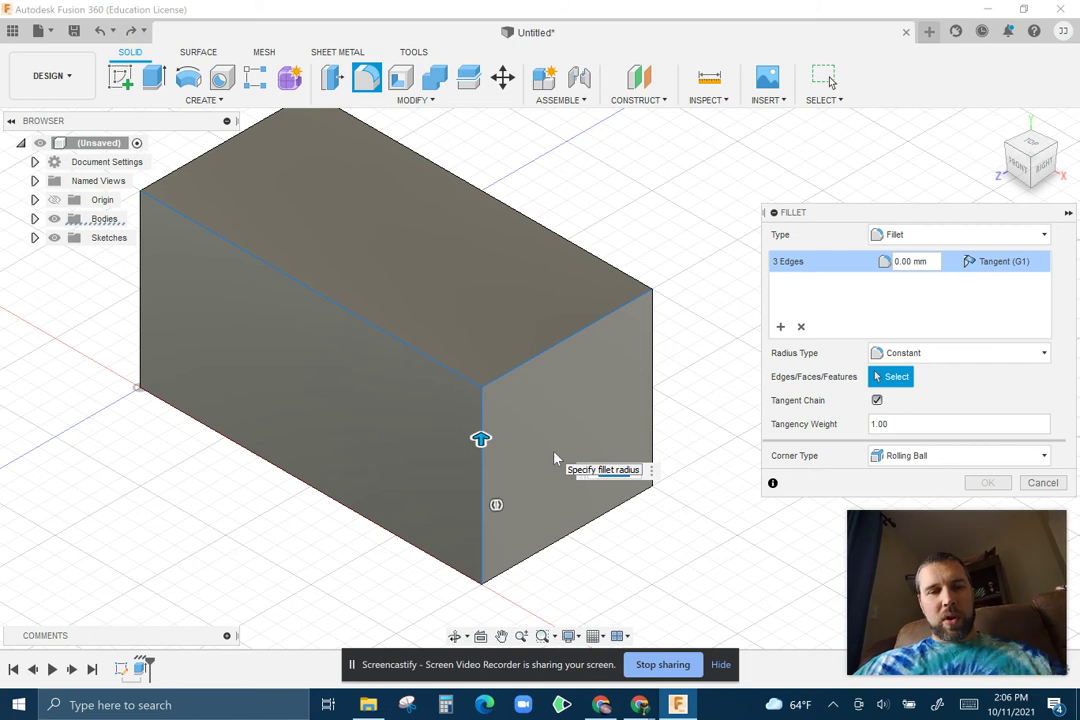
text(5)
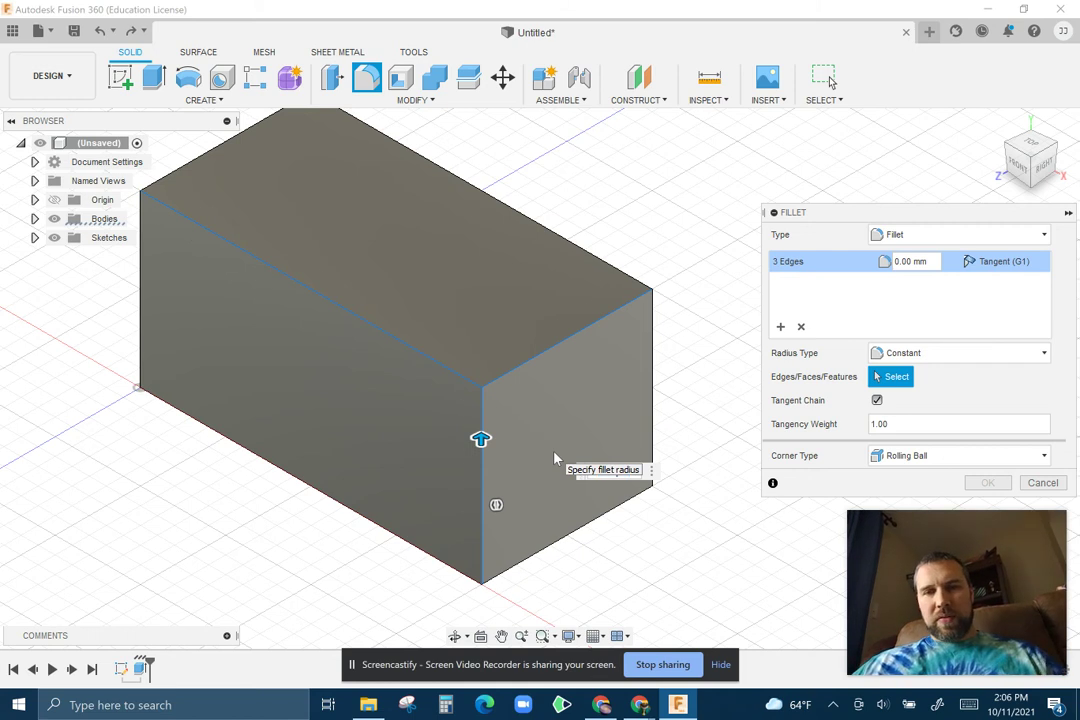
shift+middle_drag(547, 435, 502, 530)
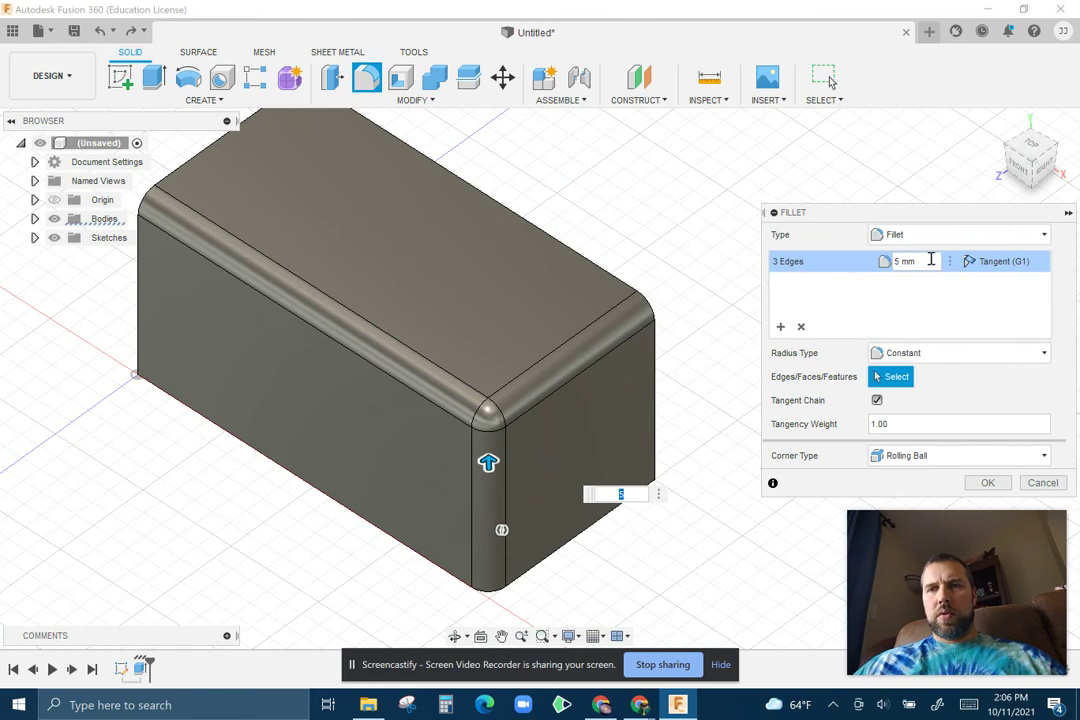
click(1030, 185)
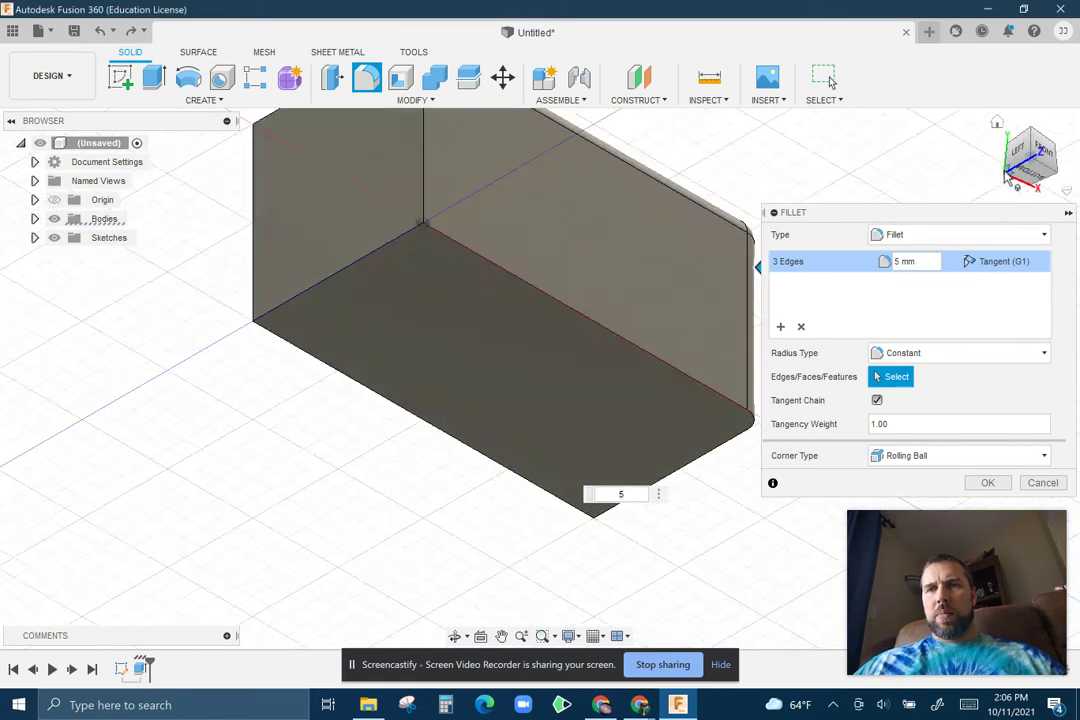
Orbit beneath the box and keep Rolling Ball as the fillet corner type
shift+middle_drag(870, 160, 588, 433)
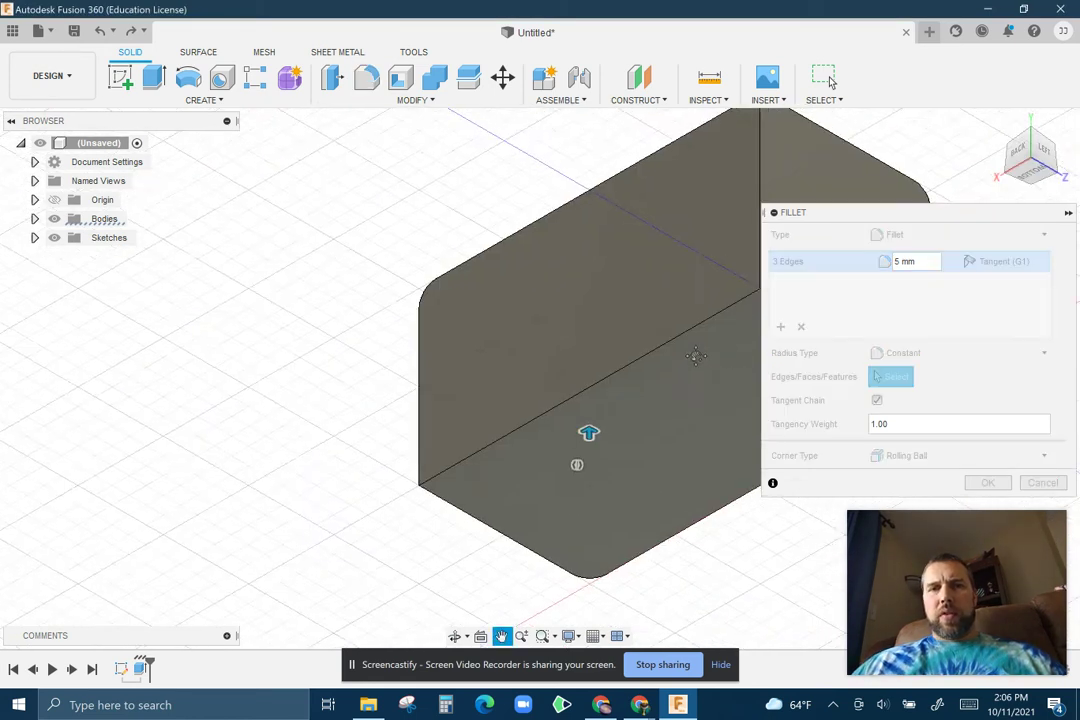
shift+middle_drag(696, 356, 423, 359)
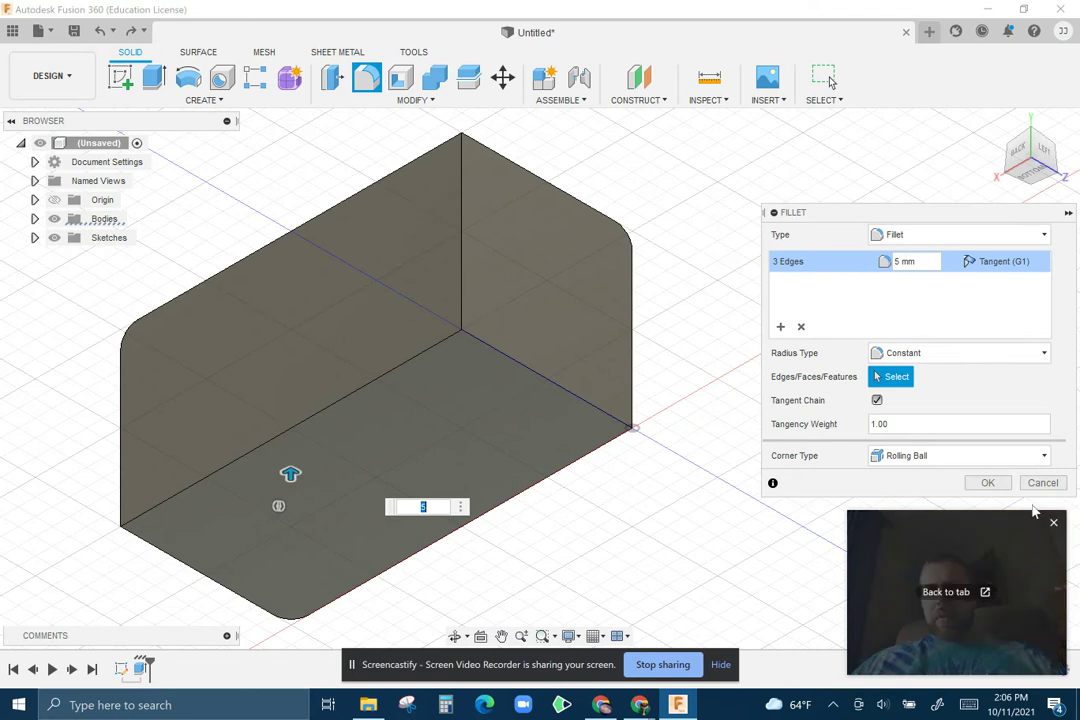
click(908, 456)
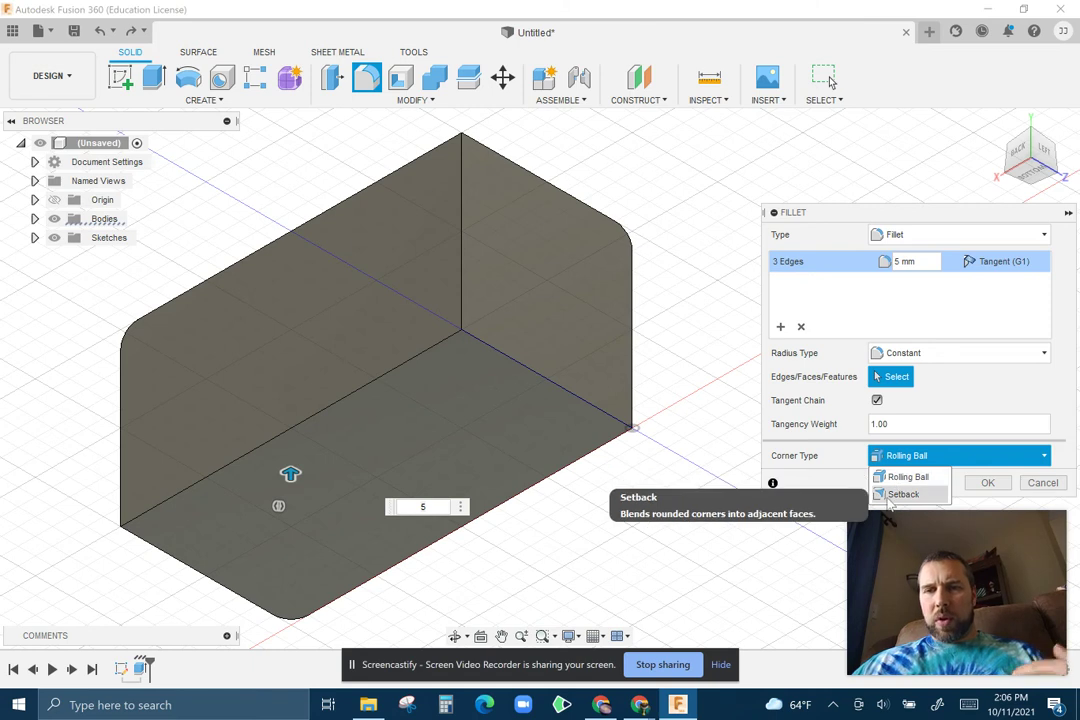
click(828, 465)
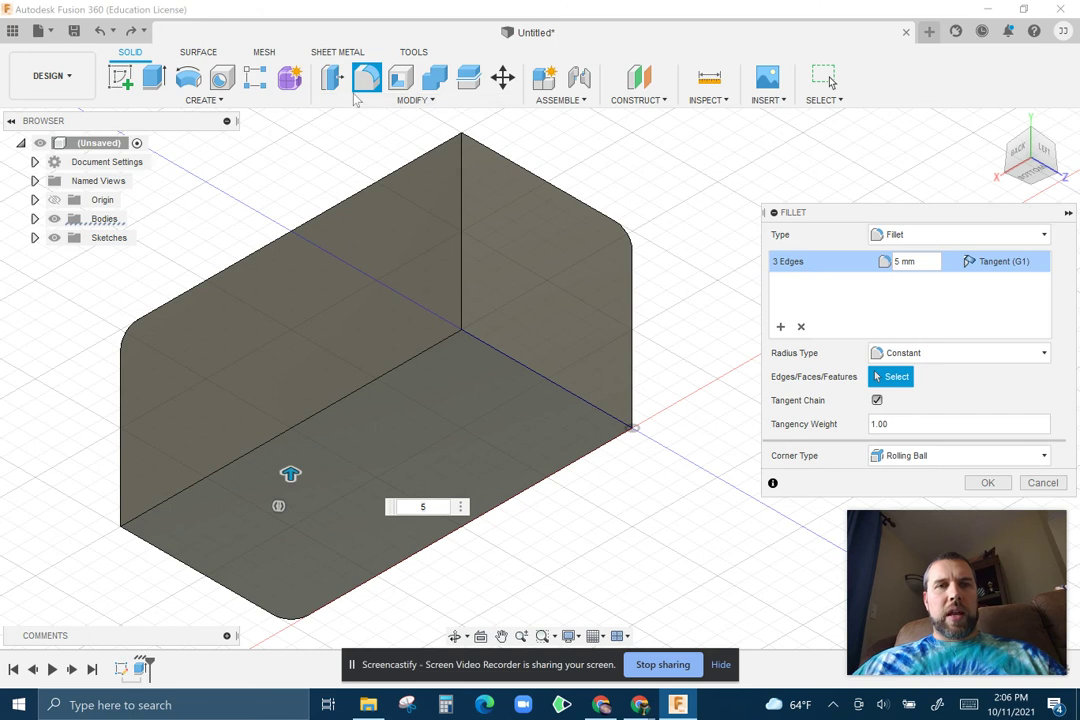
Apply the 5 mm fillet, then select the three opposite-corner edges for a chamfer
click(1003, 486)
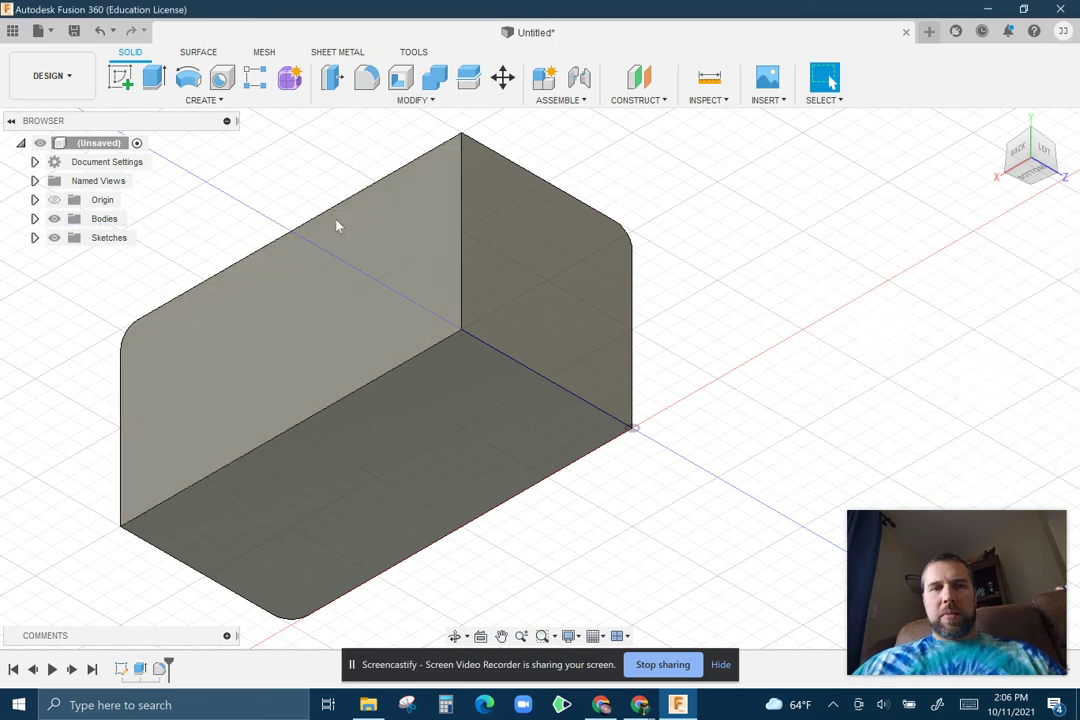
click(366, 100)
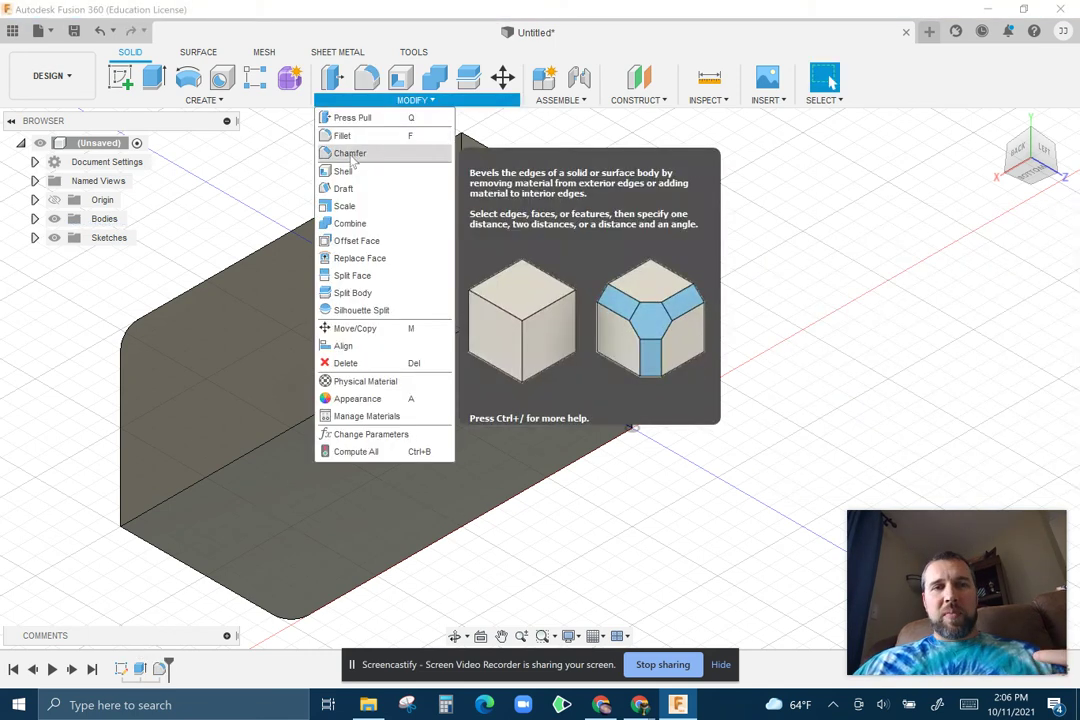
click(350, 153)
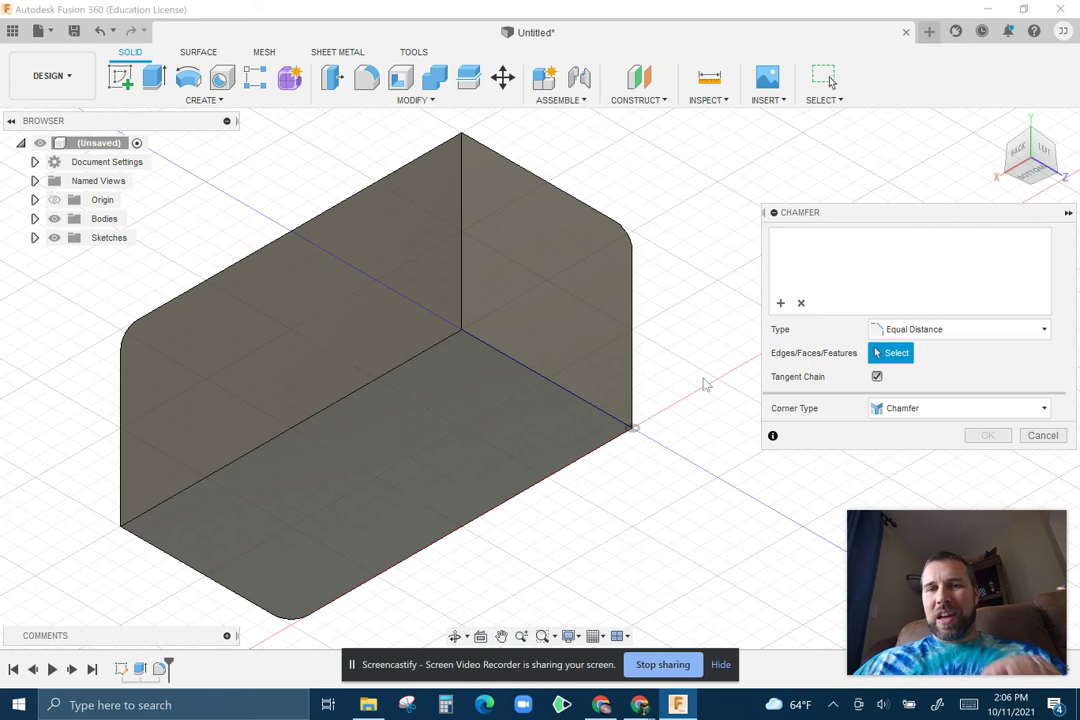
click(530, 373)
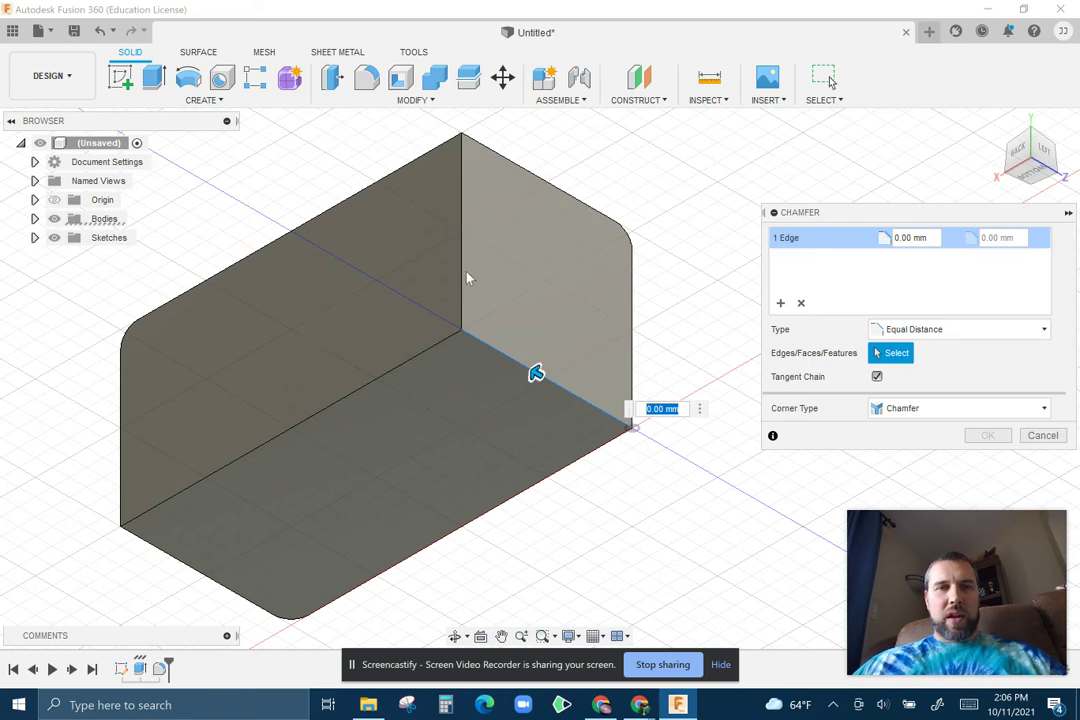
click(462, 278)
click(433, 353)
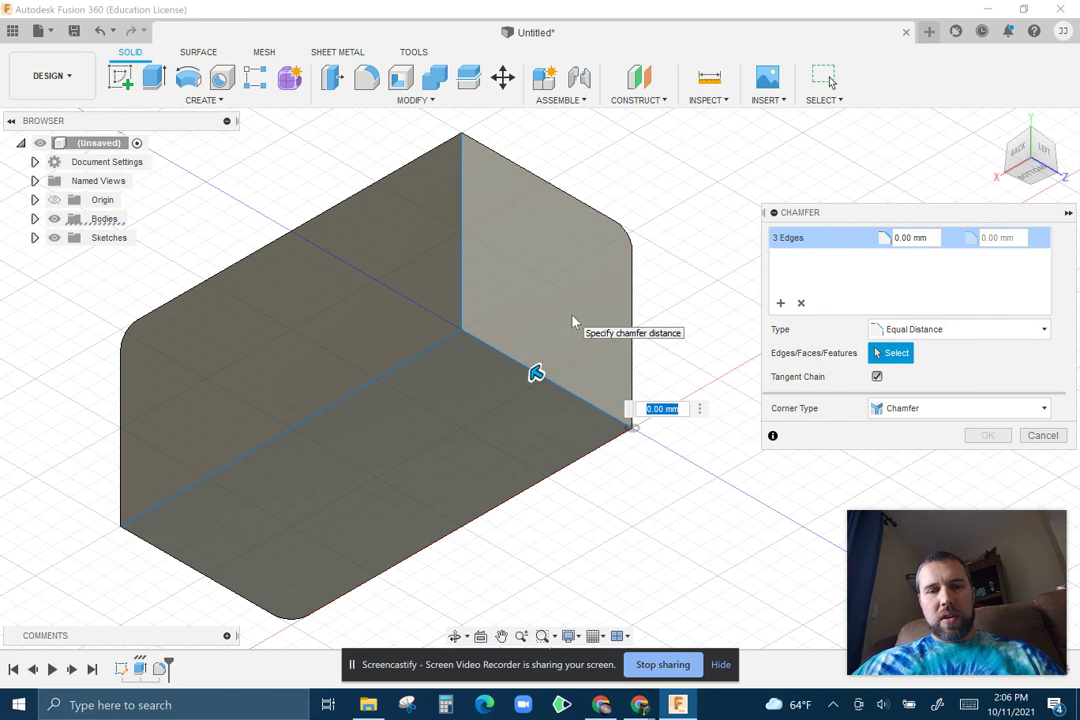
Set the chamfer distance to 5 mm and orbit to check it from the side and below
text(5)
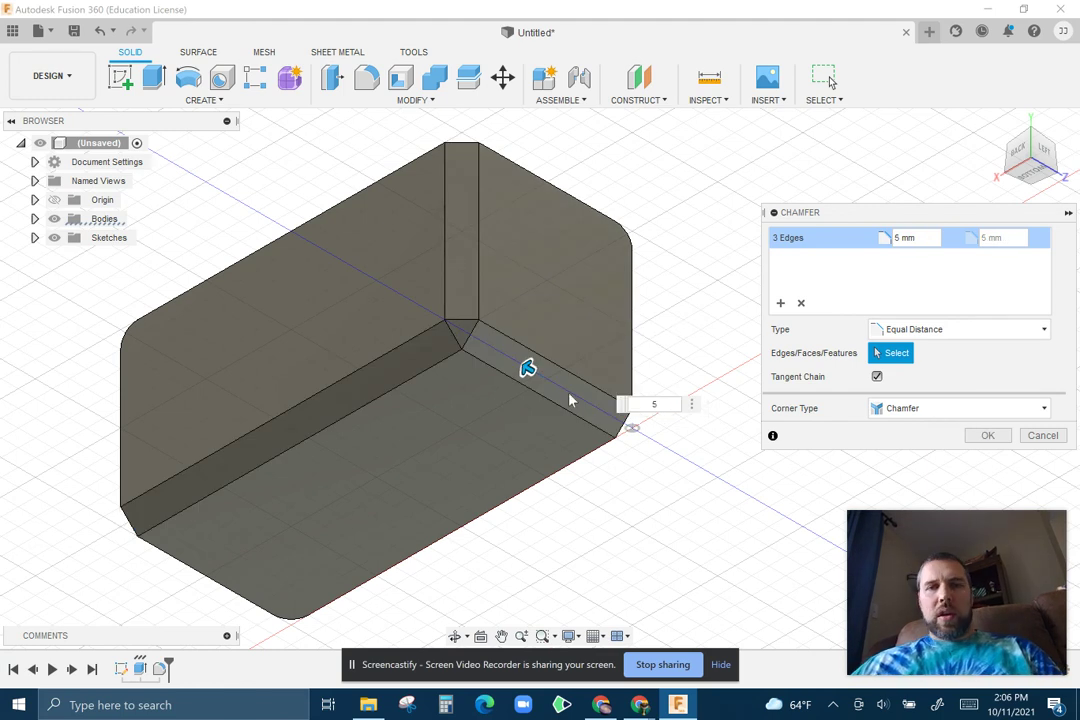
shift+middle_drag(614, 343, 535, 494)
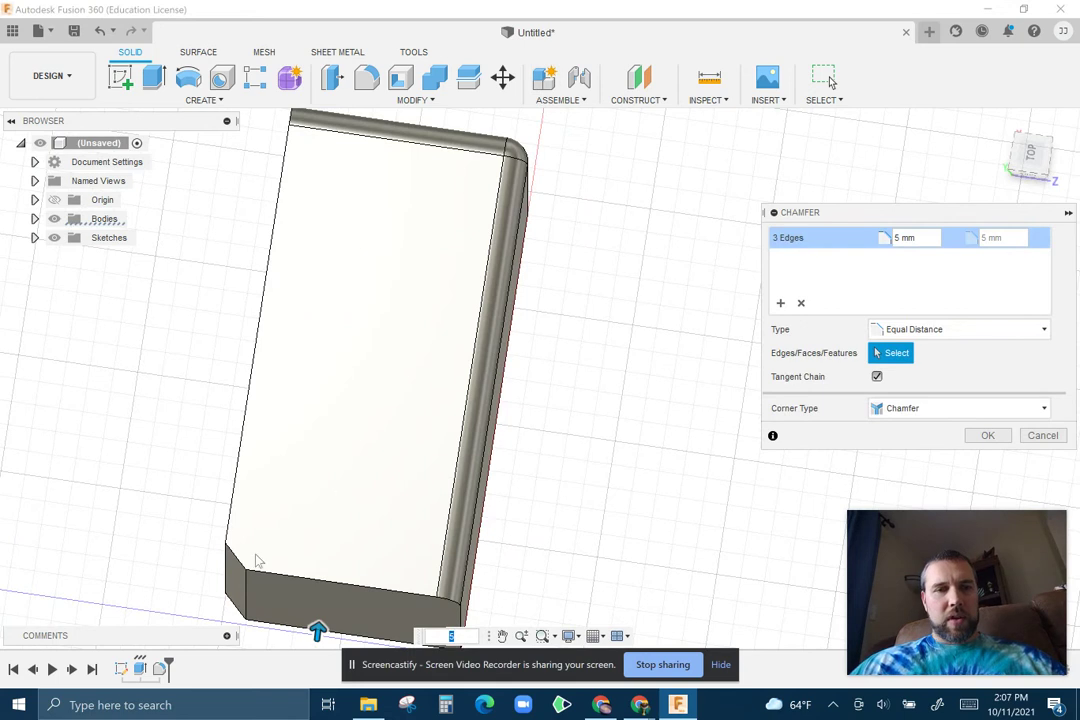
shift+middle_drag(320, 508, 617, 484)
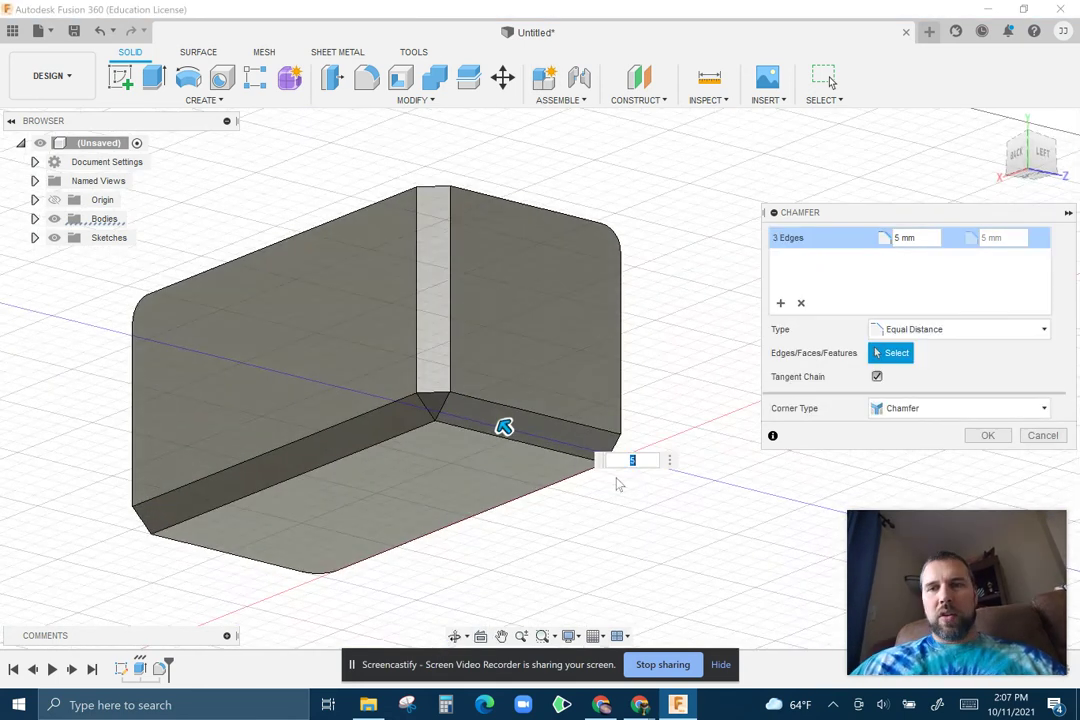
click(936, 330)
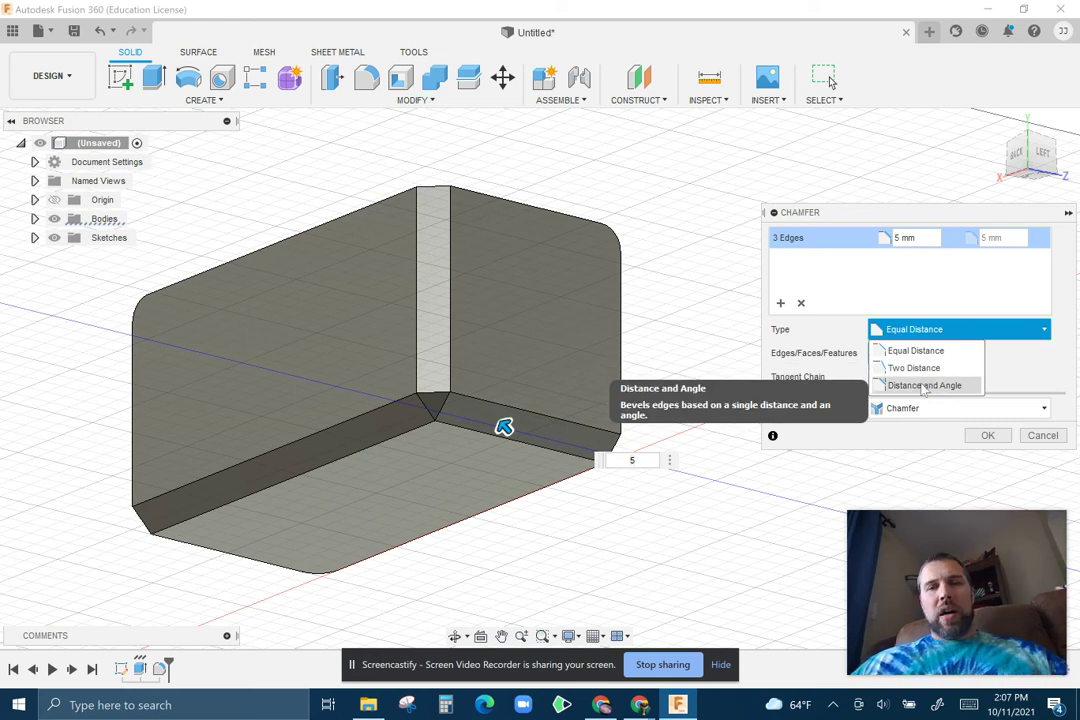
Keep Equal Distance, try Miter and Blend corners, then settle on Chamfer corners
click(995, 368)
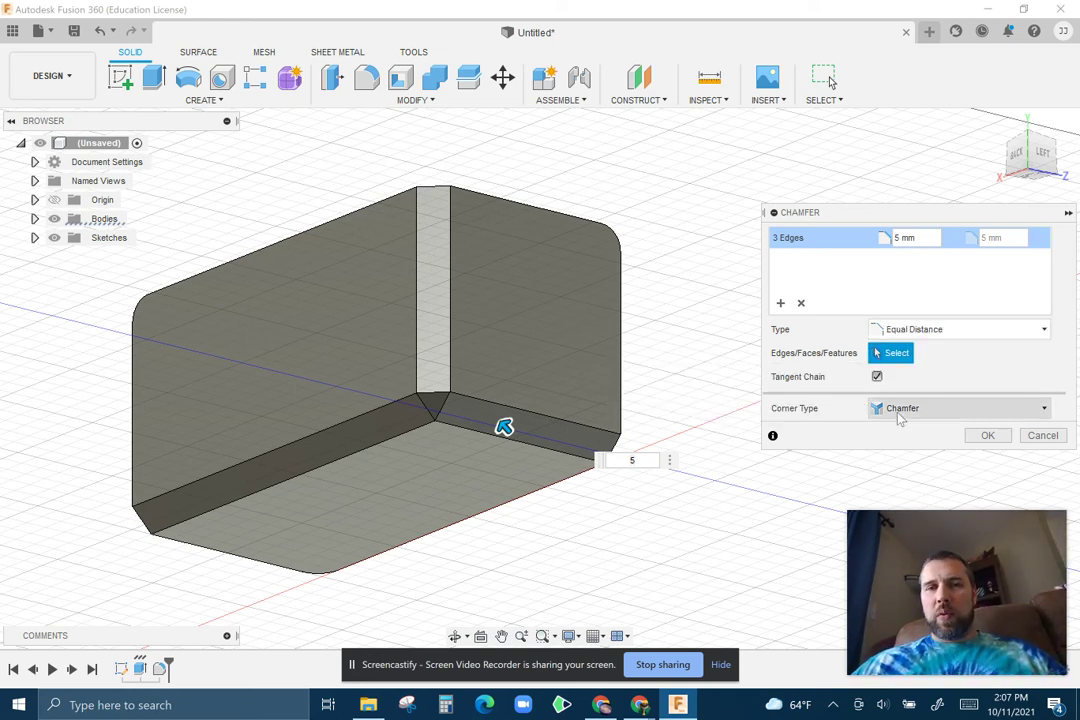
scroll(430, 460, up, 5)
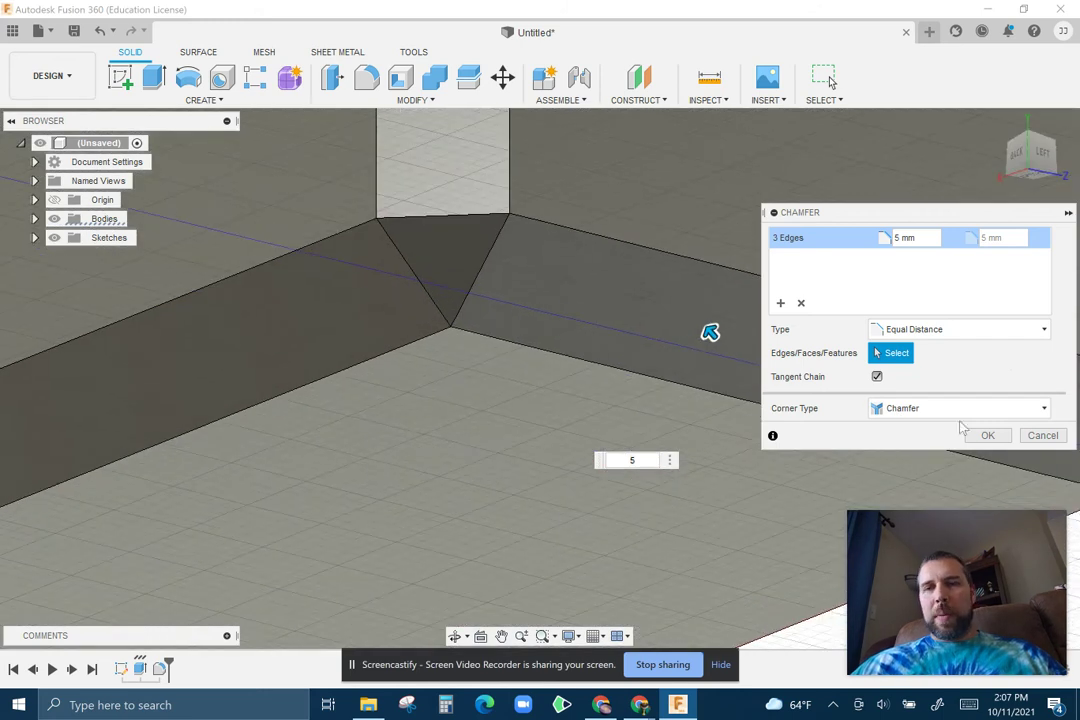
click(958, 408)
click(895, 446)
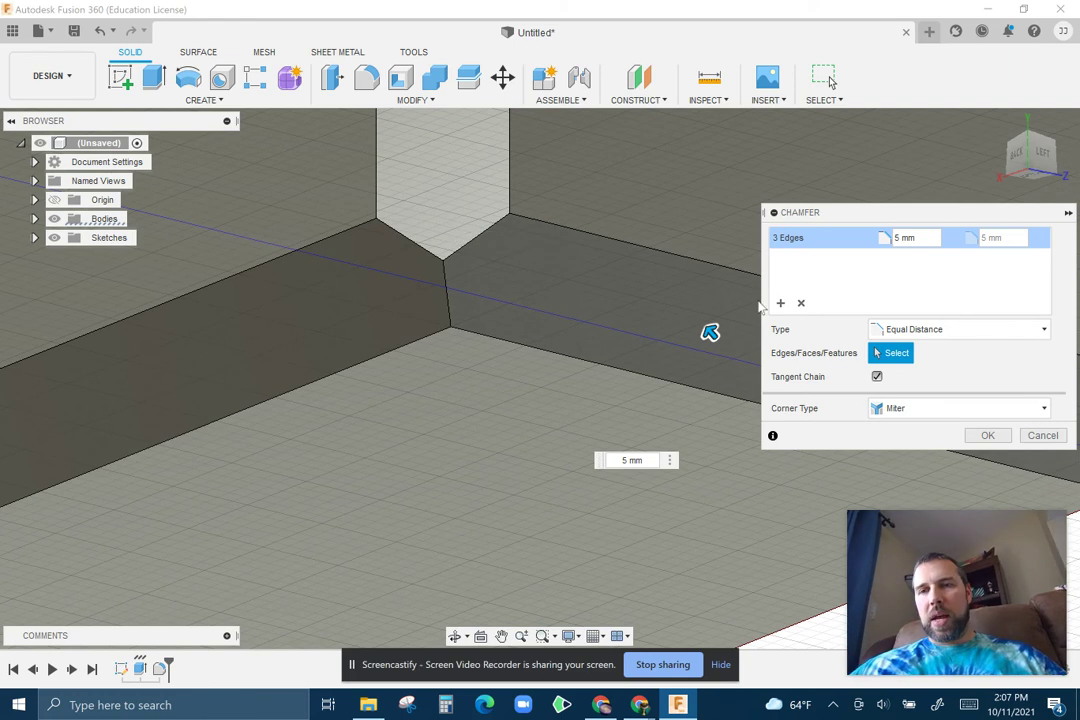
click(904, 412)
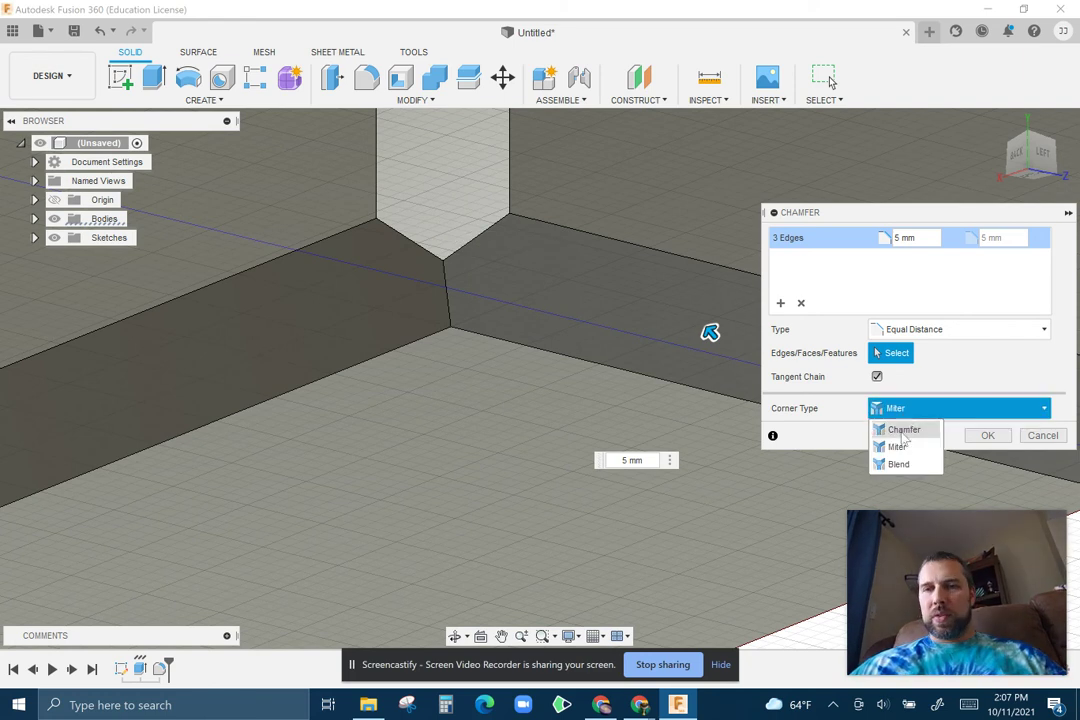
click(901, 465)
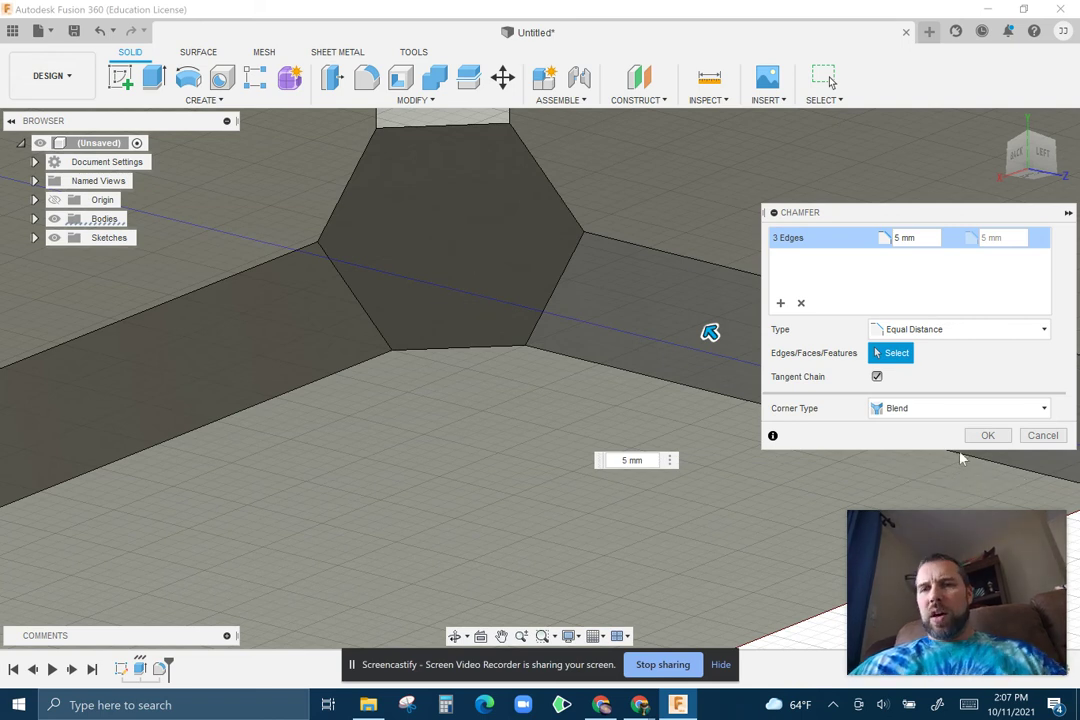
click(900, 408)
click(905, 429)
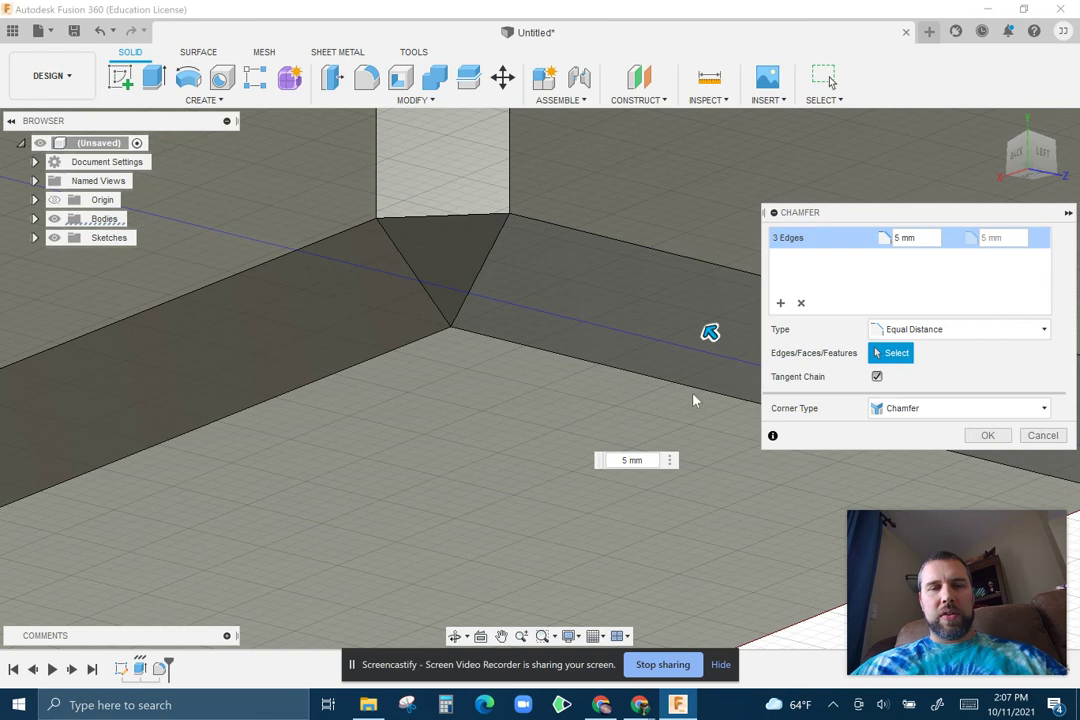
Orbit and zoom to inspect the 5 mm chamfer, then apply it
shift+middle_drag(574, 378, 378, 359)
scroll(588, 381, down, 4)
scroll(588, 381, down, 3)
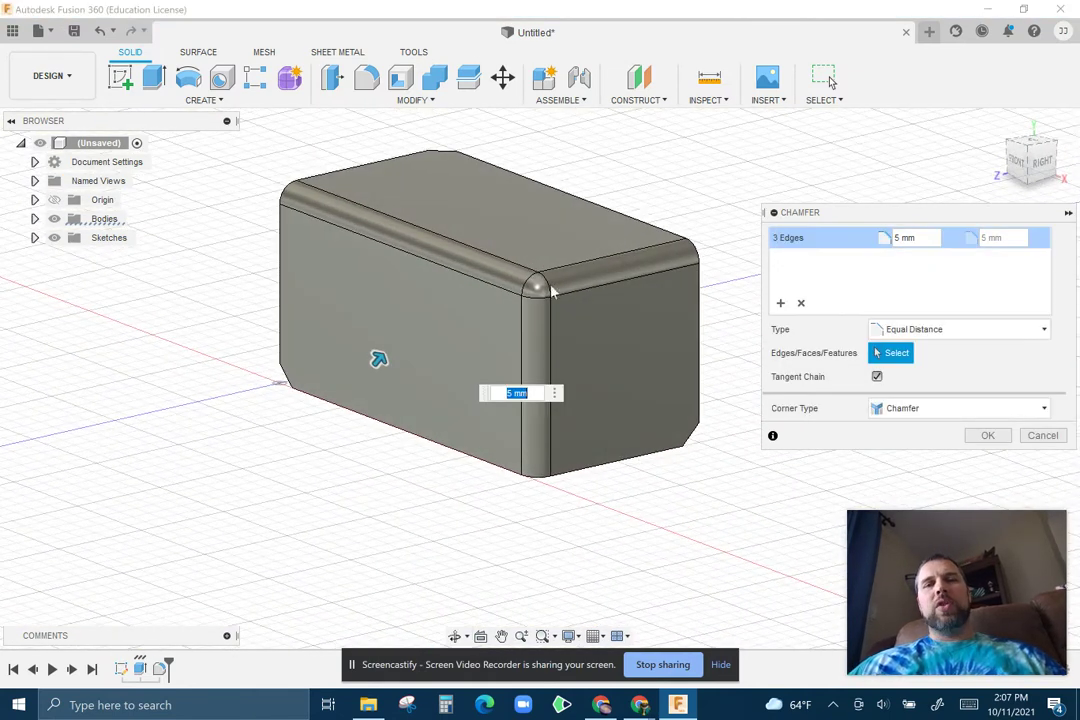
click(984, 436)
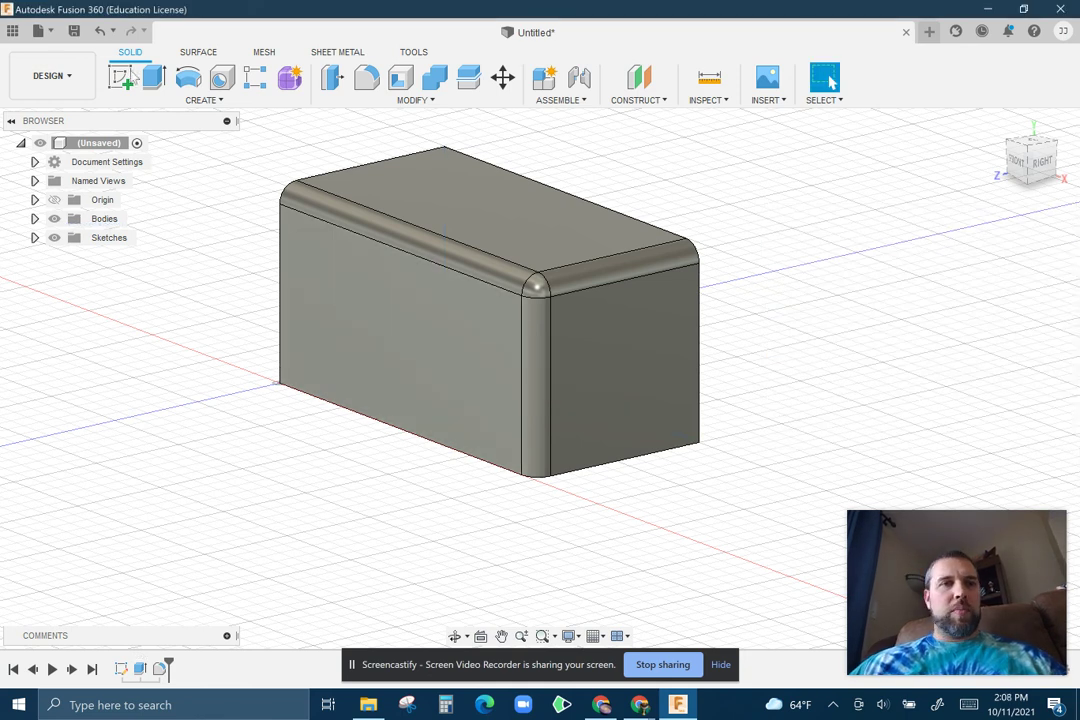
Sketch a rectangle on the front face from the origin corner across the lower area
click(120, 77)
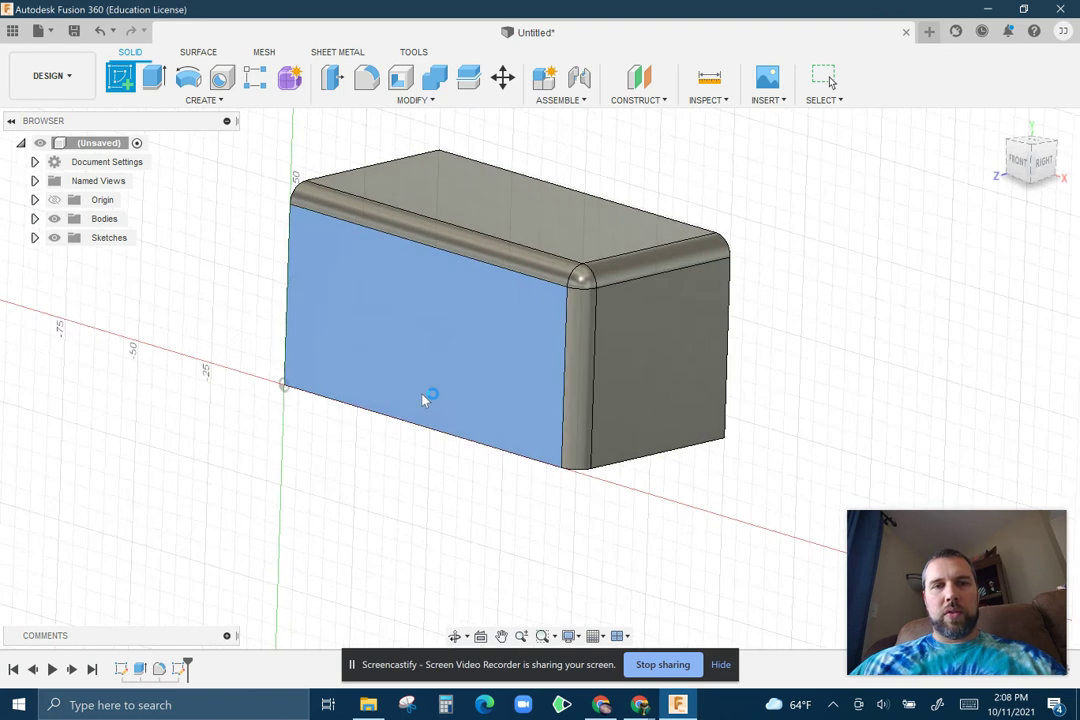
click(425, 399)
click(155, 79)
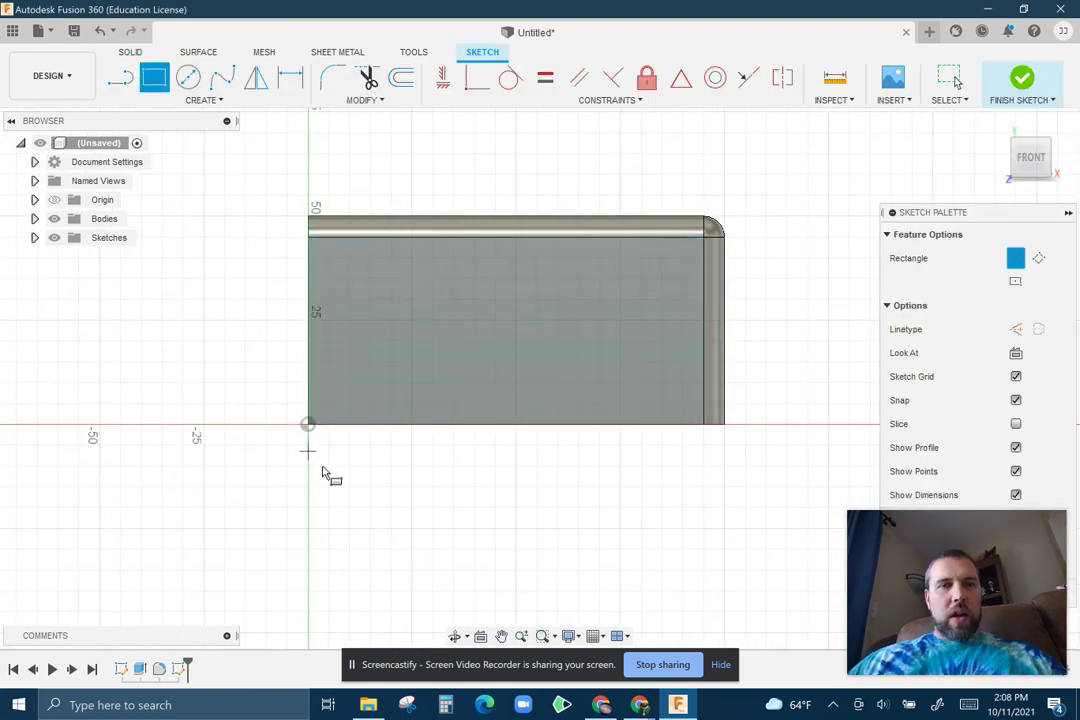
click(307, 426)
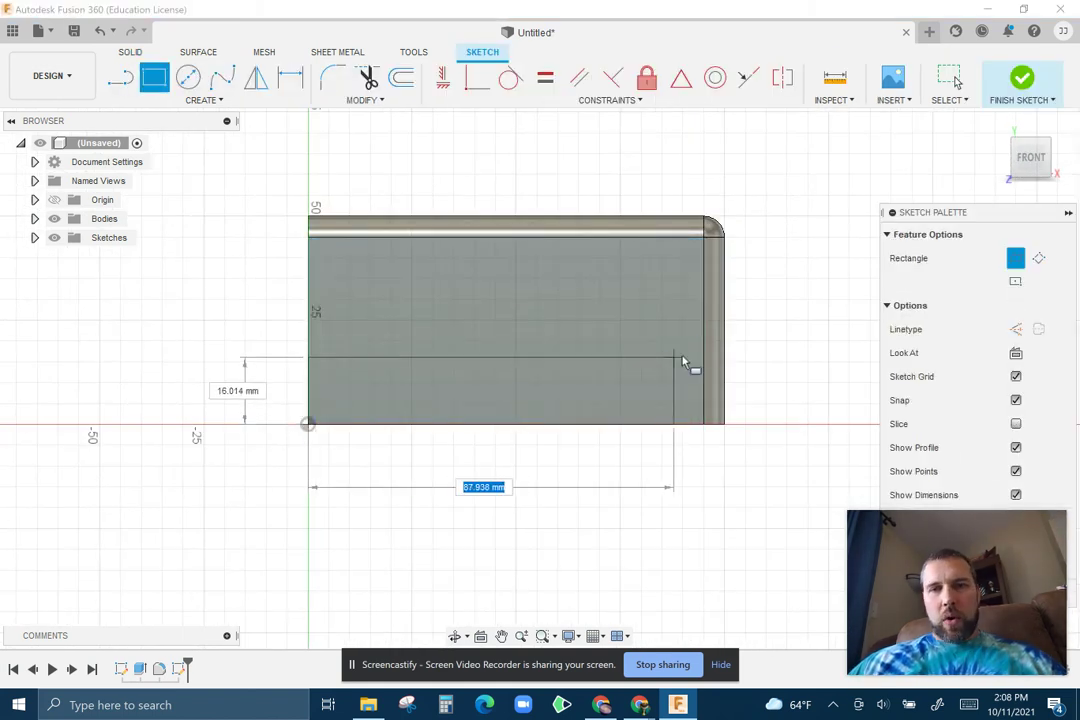
click(704, 333)
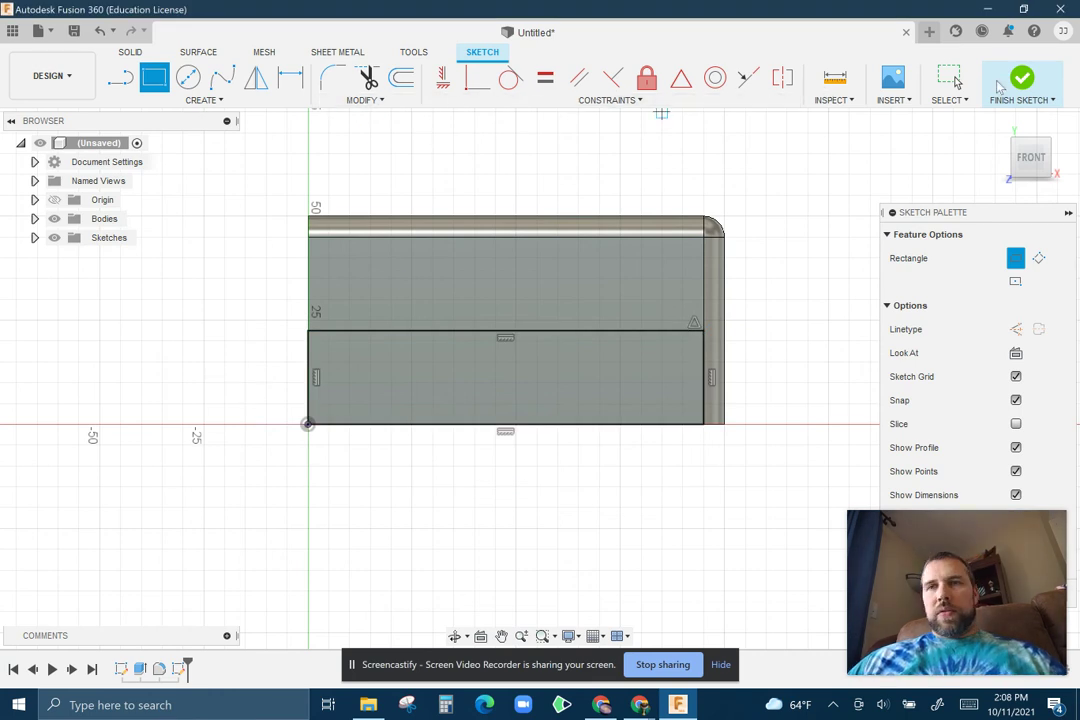
key(Escape)
key(F6)
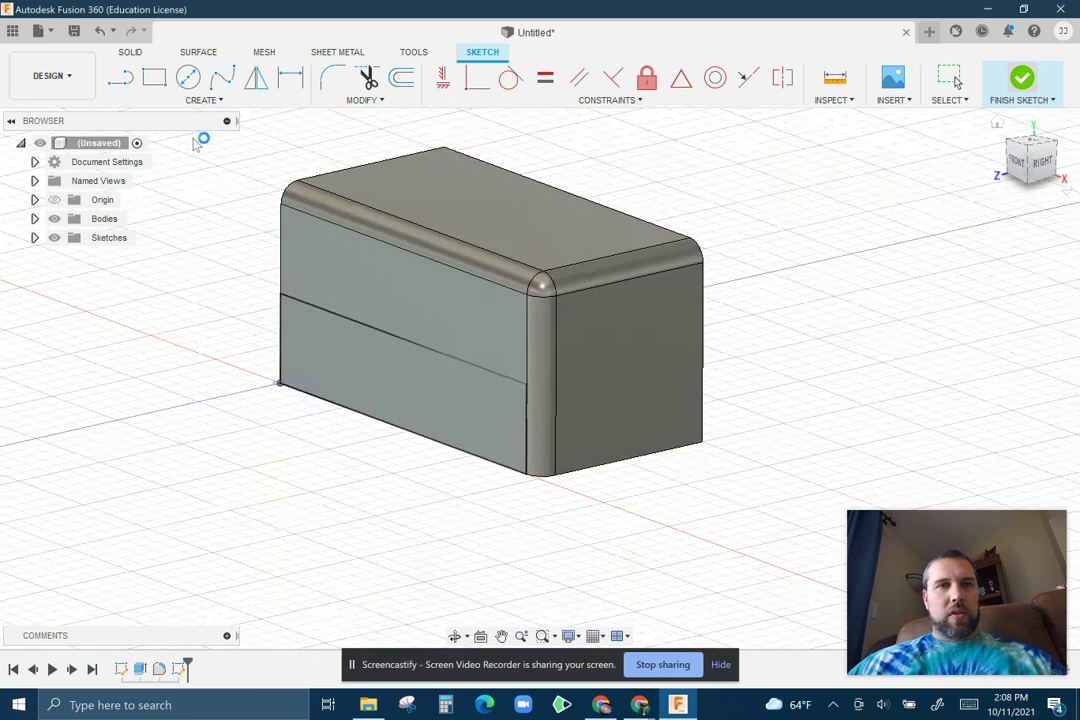
click(154, 77)
Extrude the lower rectangle profile 40 mm, joined to the body
click(327, 316)
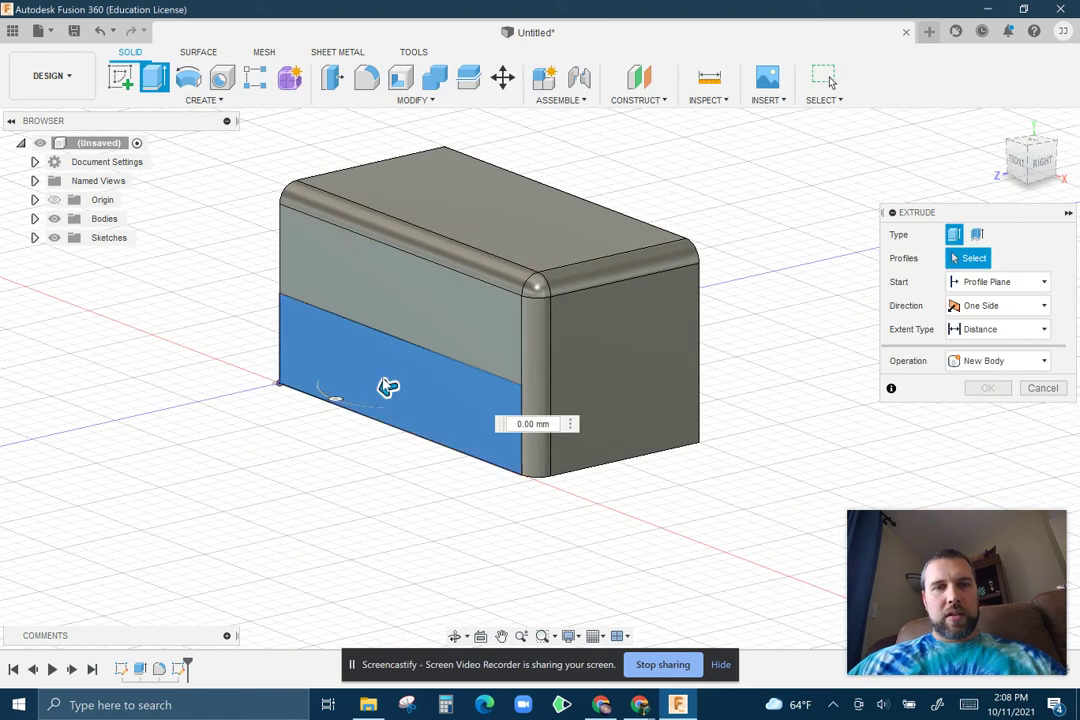
click(388, 386)
drag(381, 381, 252, 404)
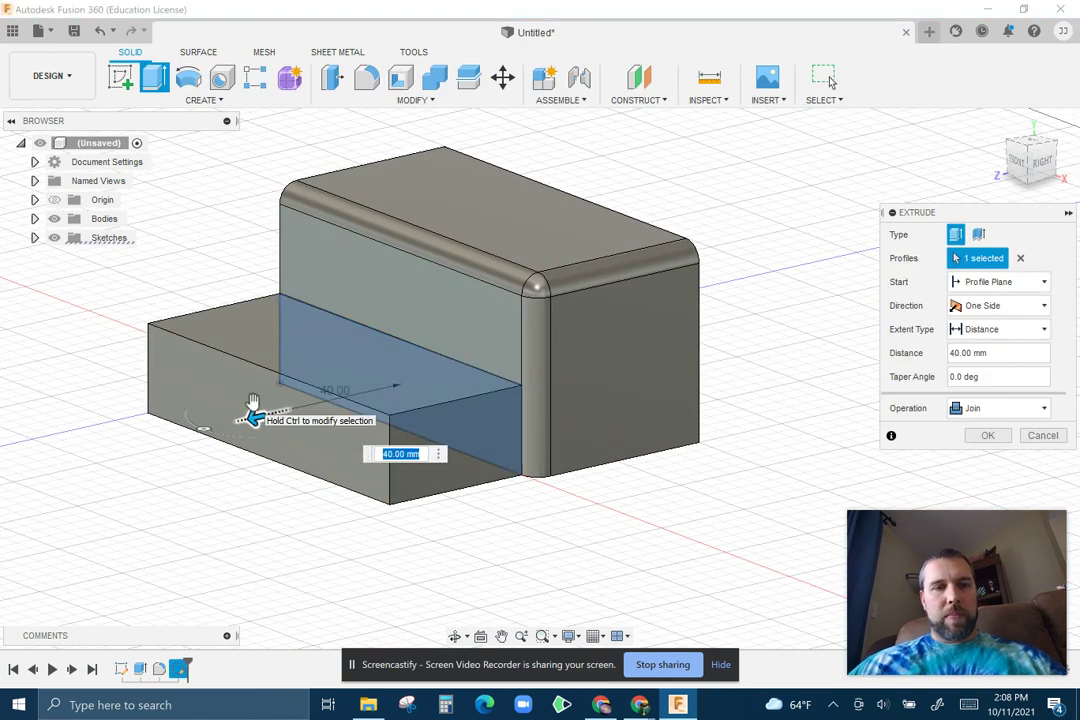
key(Return)
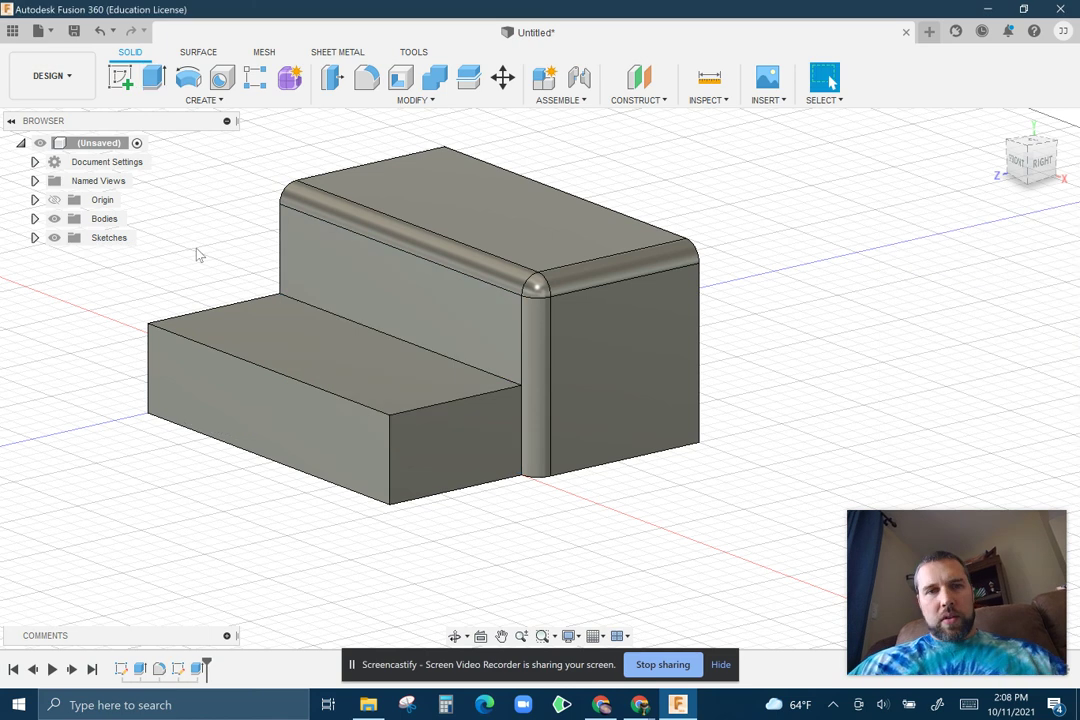
click(366, 77)
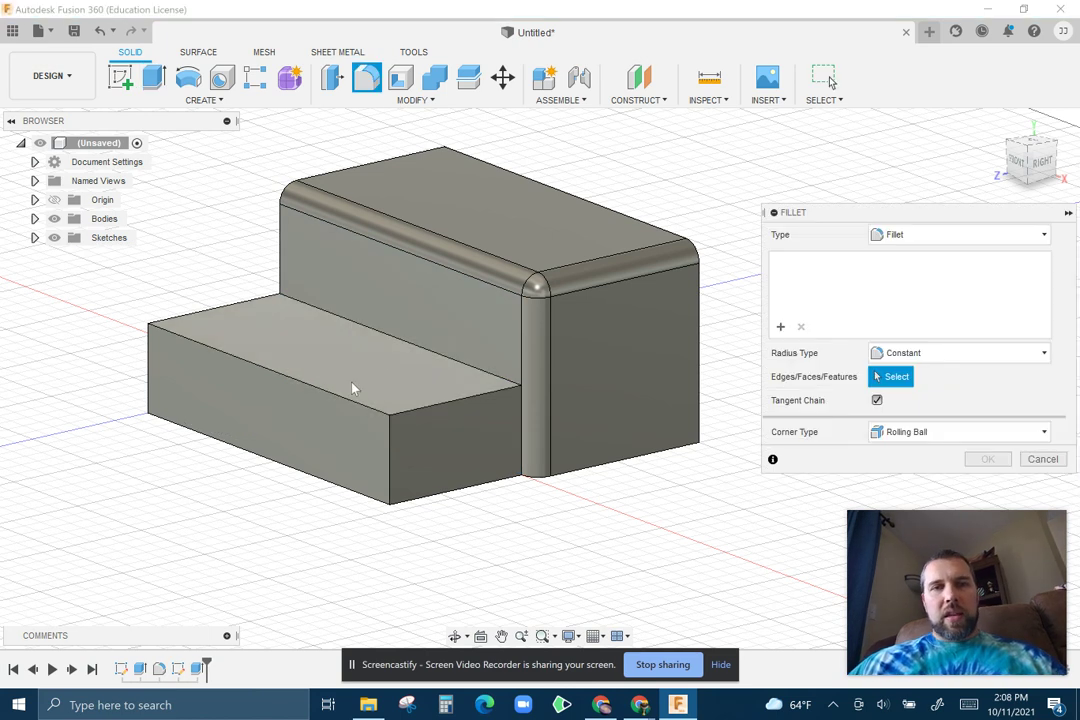
click(403, 344)
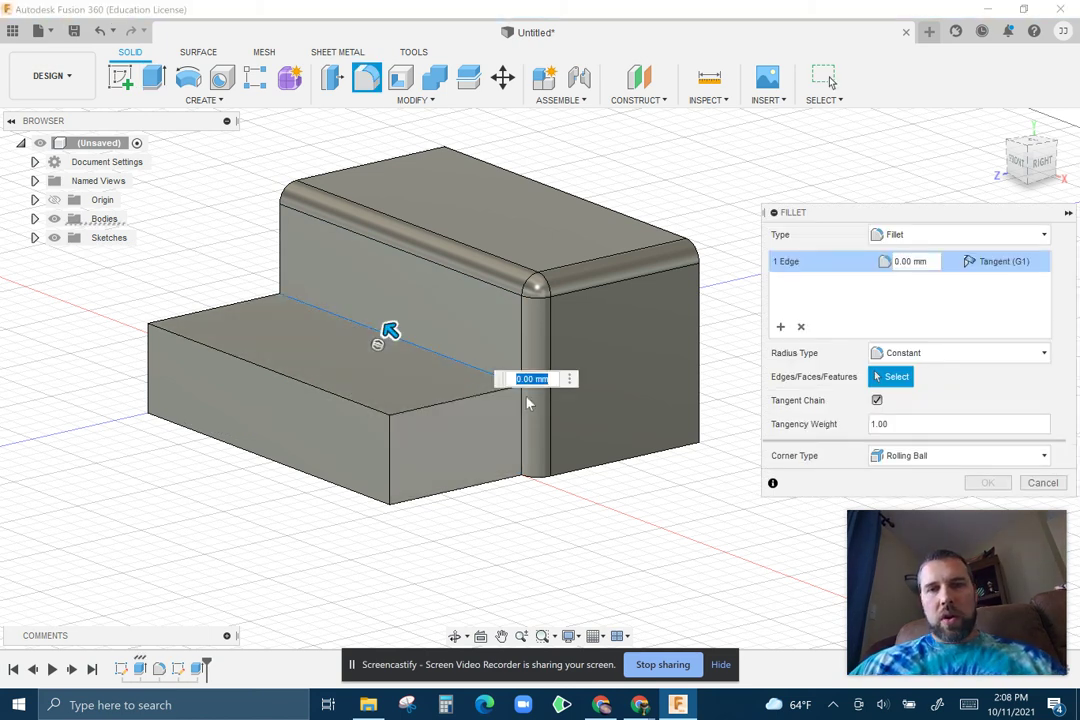
text(8)
key(Return)
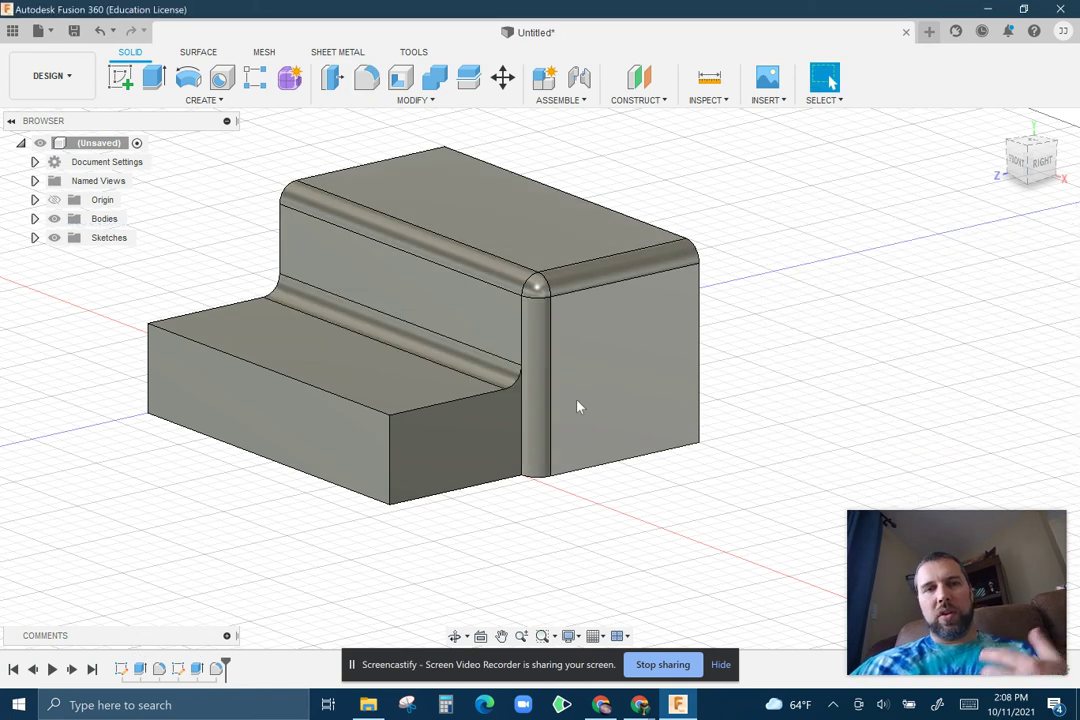
scroll(575, 410, up, 3)
mouse_move(575, 410)
shift+middle_down()
mouse_move(517, 393)
mouse_move(563, 414)
shift+middle_up()
key(ctrl+z)
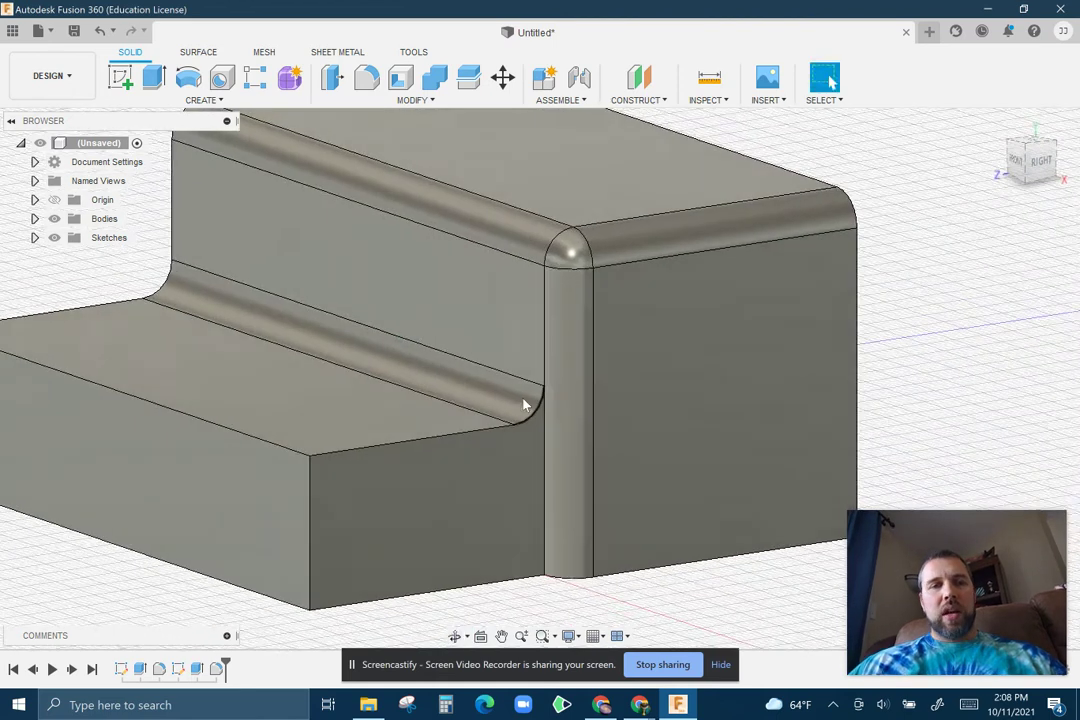
Chamfer the inside edge between the step and the upper block at 5 mm
click(375, 101)
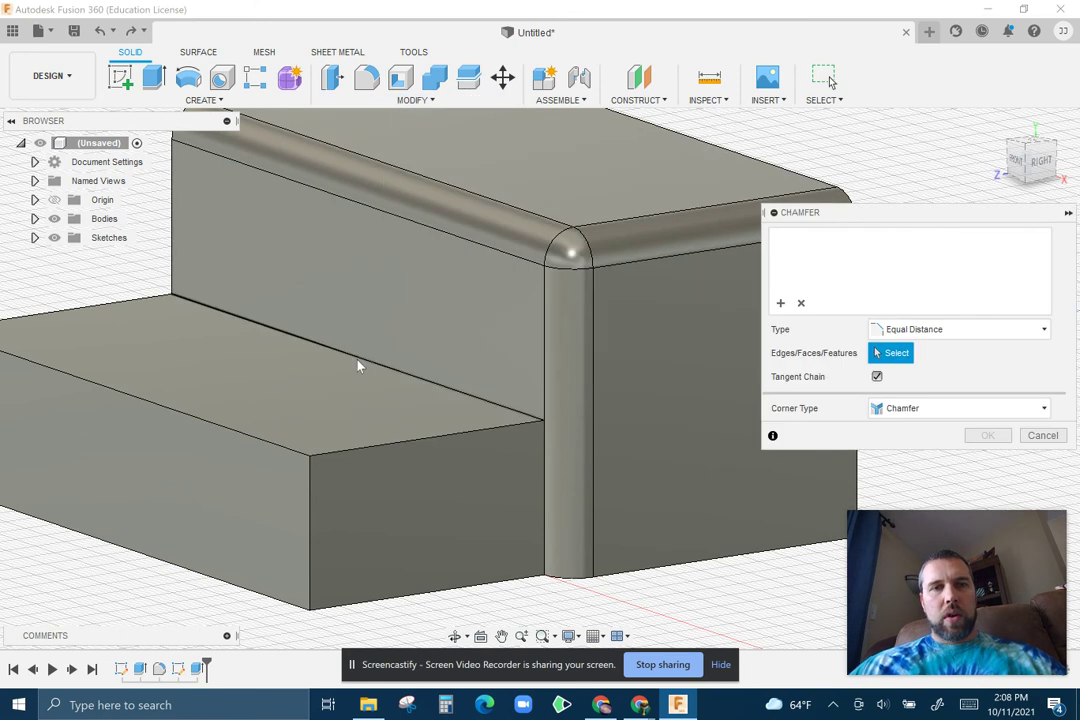
click(352, 356)
text(5)
key(Return)
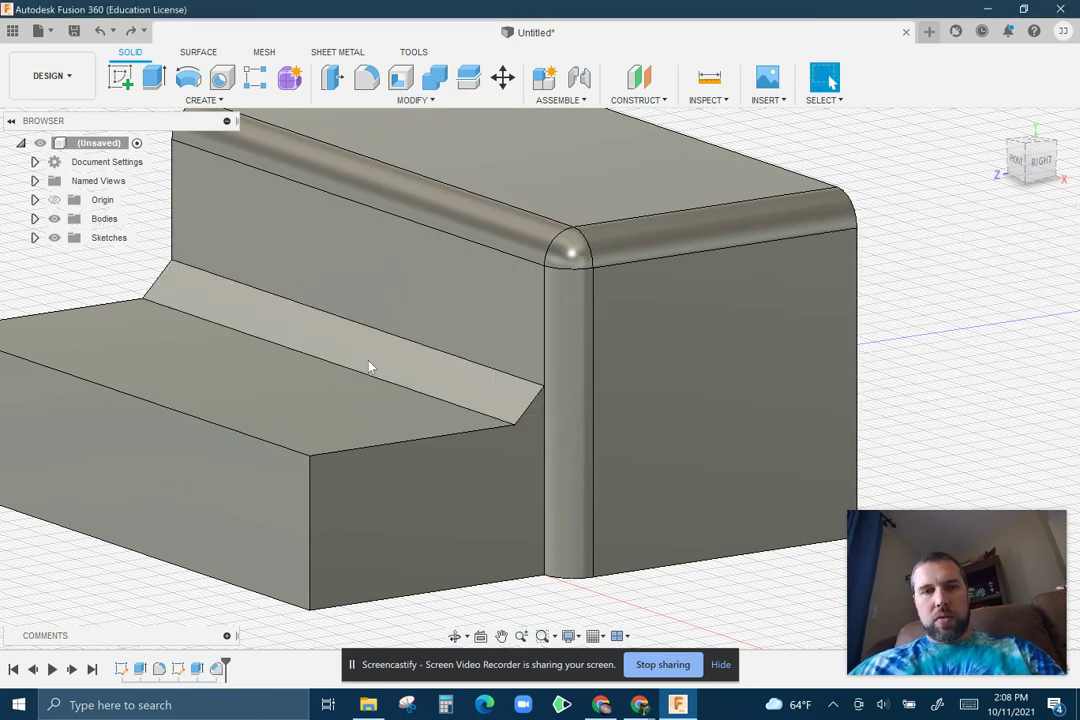
Orbit and zoom to inspect the new inside-corner chamfer
shift+middle_drag(395, 373, 448, 407)
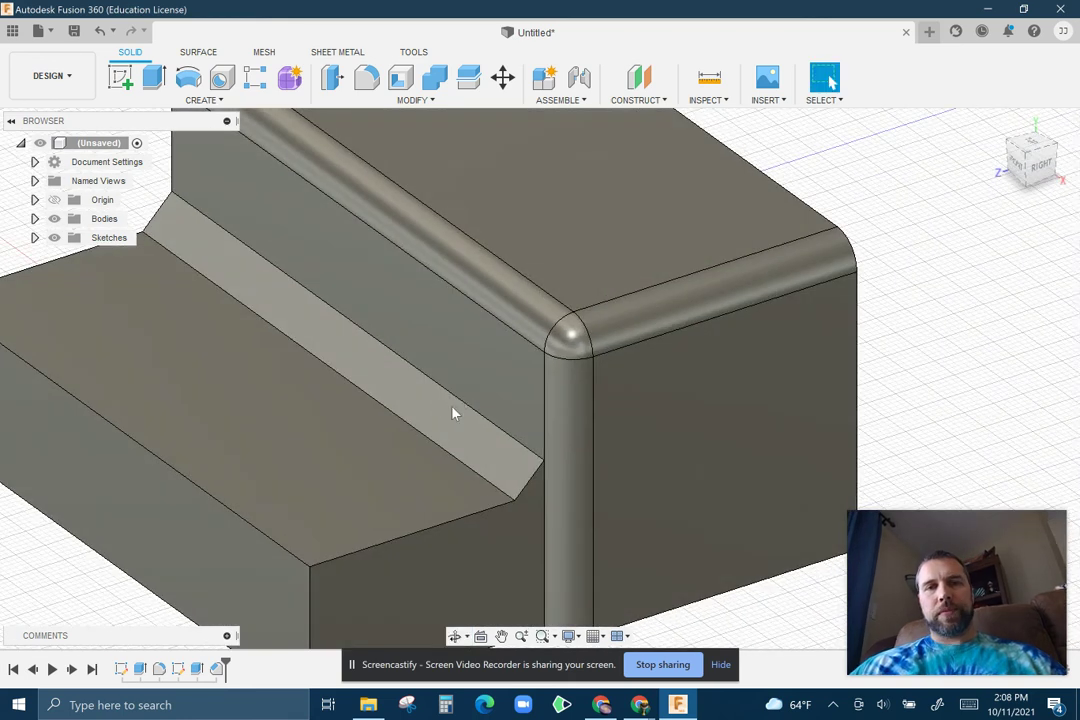
scroll(453, 413, up, 3)
scroll(453, 413, down, 5)
scroll(433, 399, up, 3)
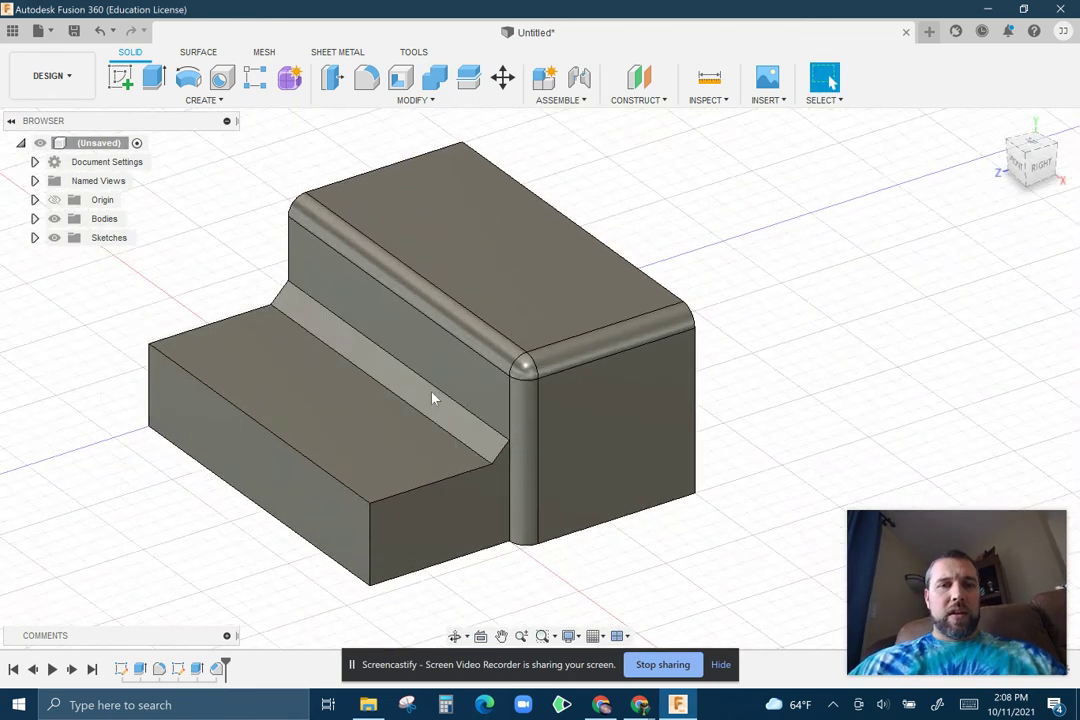
shift+middle_drag(433, 399, 432, 395)
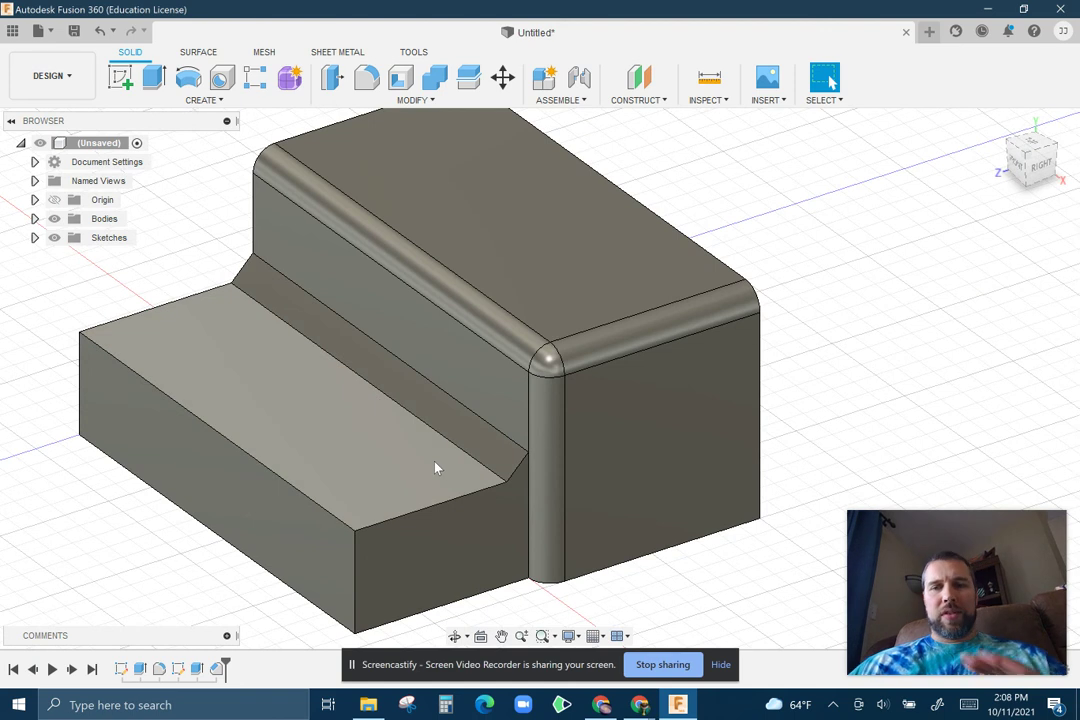